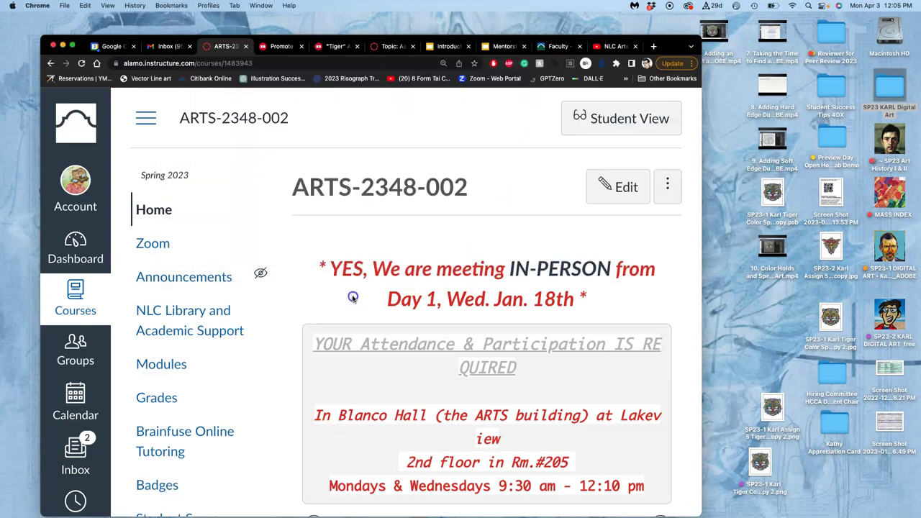
# Open the UNIT Modules page and zoom the browser out to list Units 10 through 16
pyautogui.scroll(-10, 353, 299)
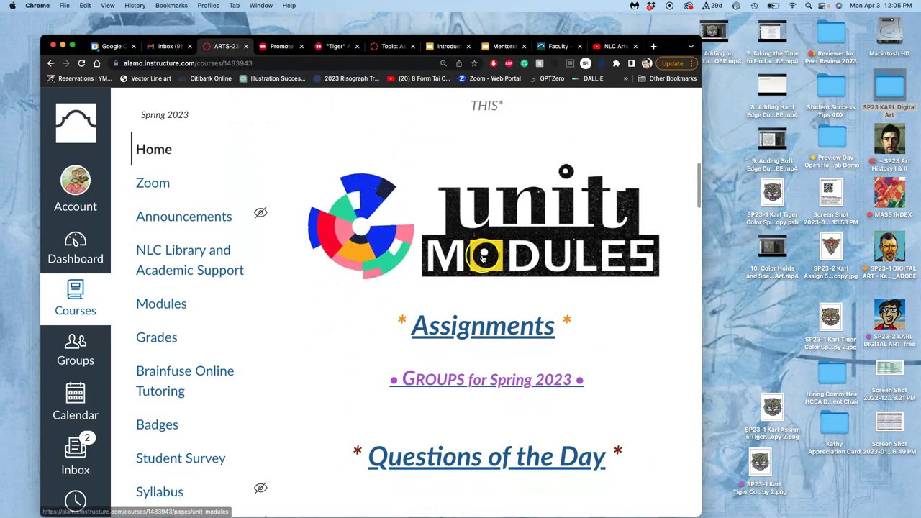
pyautogui.click(483, 259)
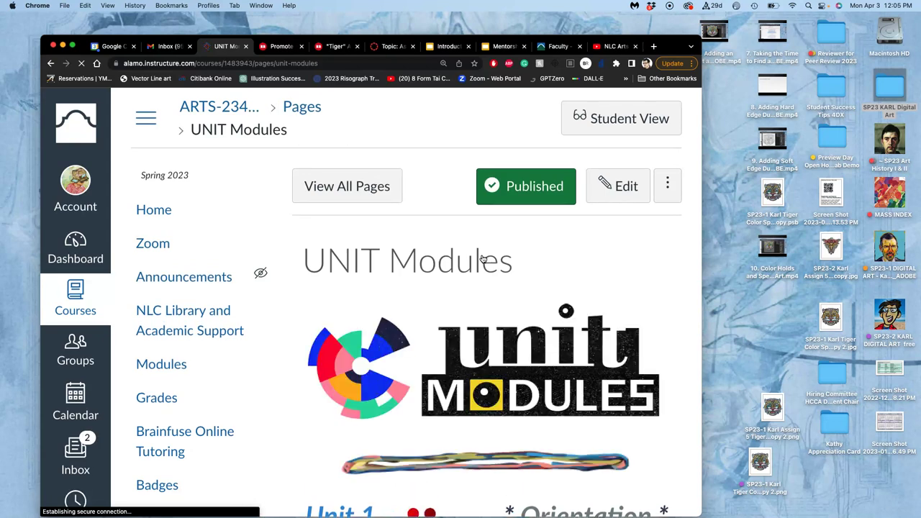
pyautogui.scroll(-5, 483, 259)
pyautogui.scroll(-10, 483, 259)
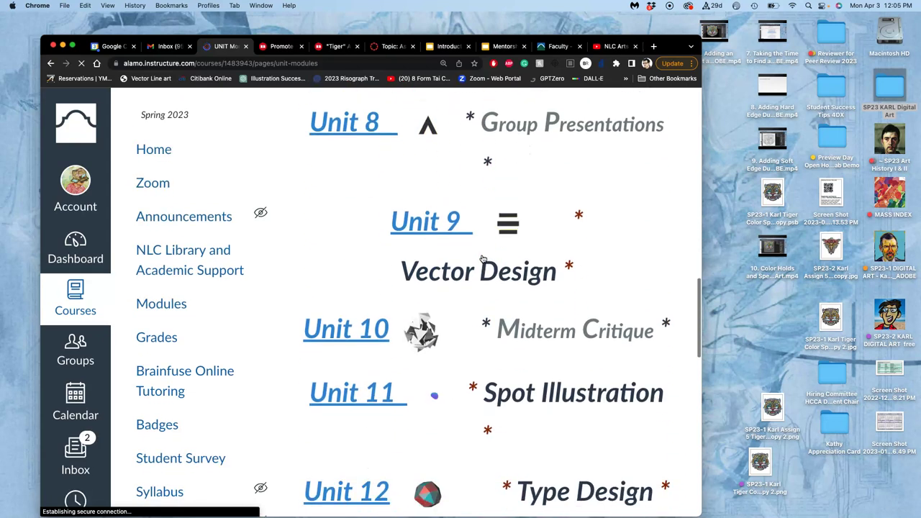
pyautogui.press('super+minus')
pyautogui.scroll(-3, 676, 242)
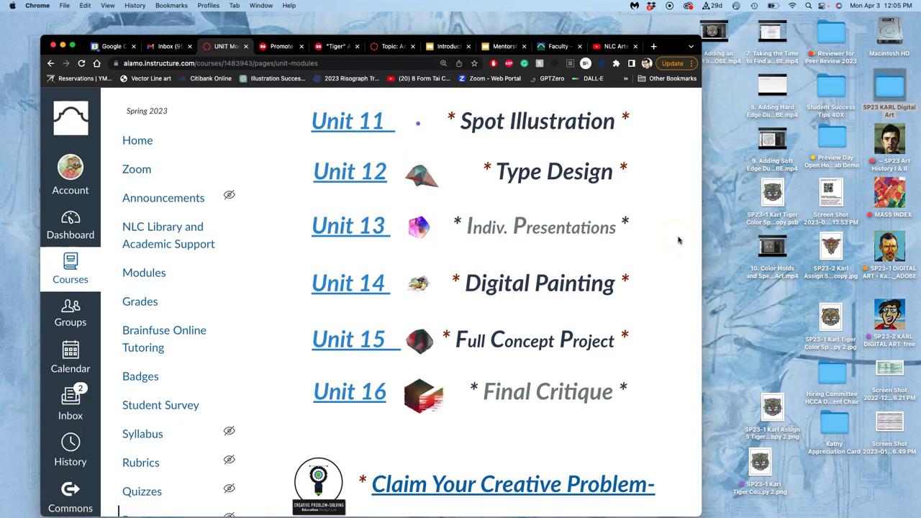
pyautogui.scroll(2, 678, 240)
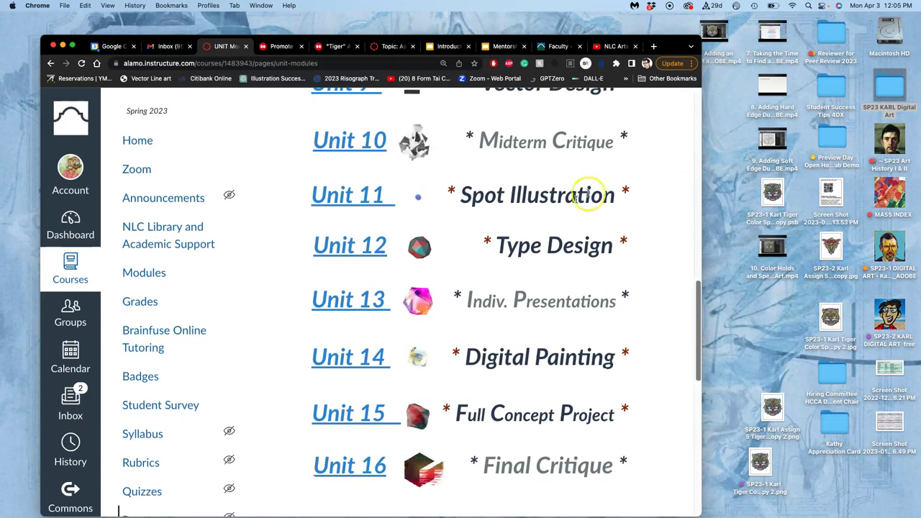
# Open the Unit 12 Type & Poster Design overview, hide the course navigation, and go Next
pyautogui.click(375, 253)
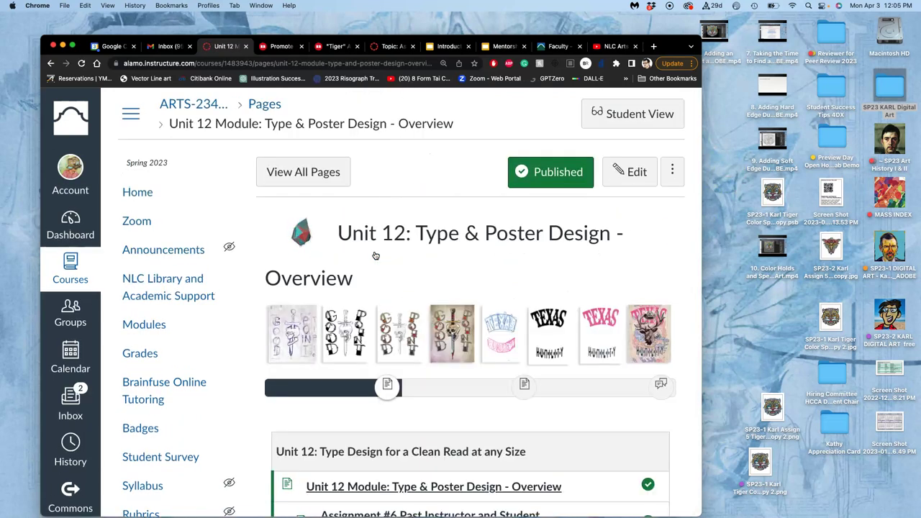
pyautogui.scroll(-2, 381, 218)
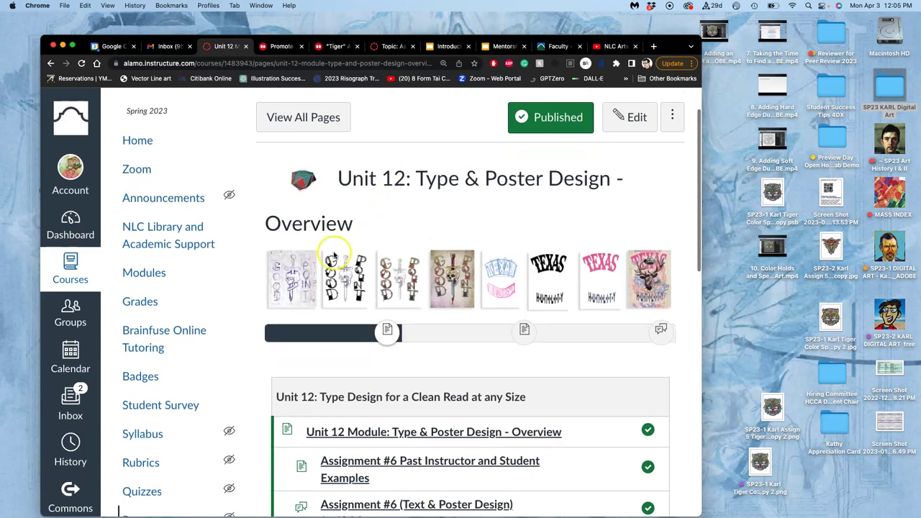
pyautogui.scroll(2, 335, 288)
pyautogui.click(131, 114)
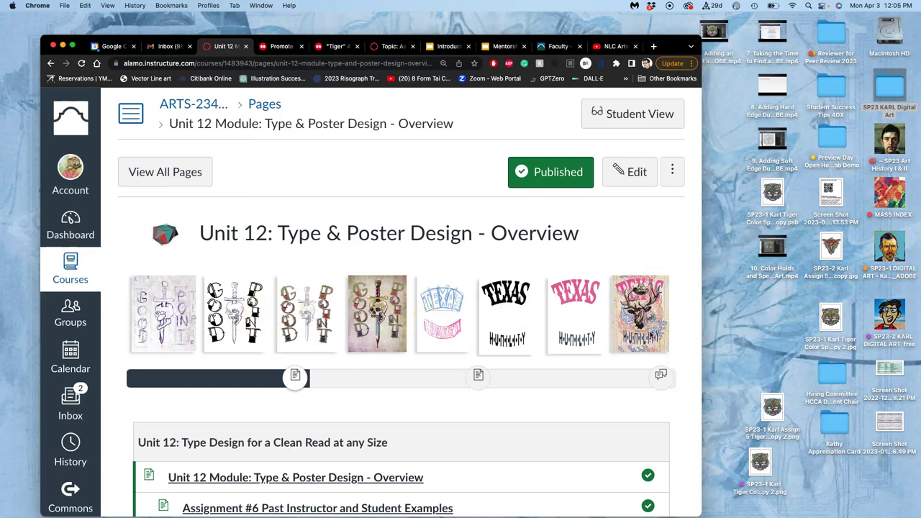
pyautogui.scroll(-10, 652, 334)
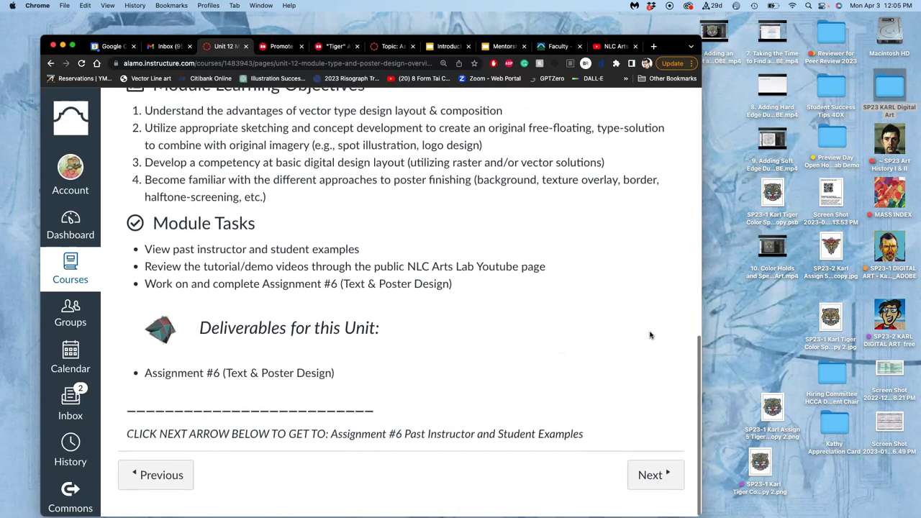
pyautogui.click(652, 476)
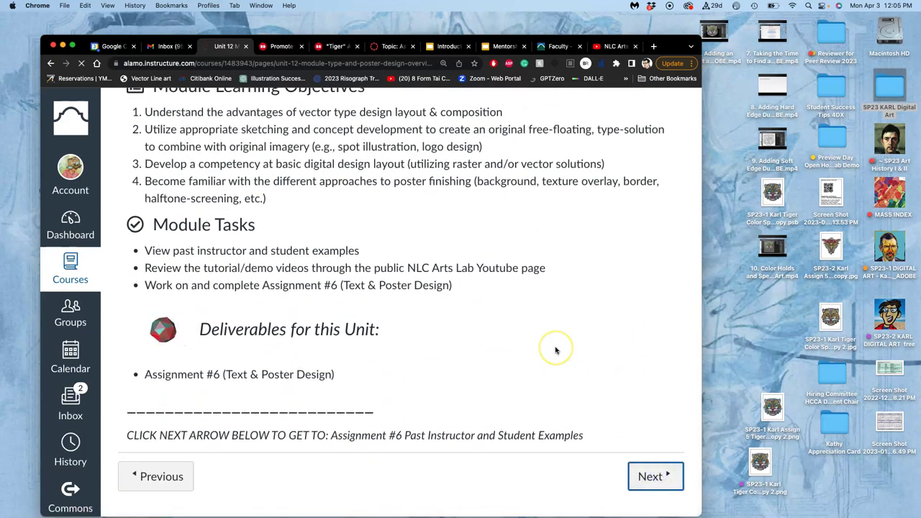
# Scroll through the Type Blocking Sketch, Black Vector Type, Color Type and Final Poster example rows
pyautogui.scroll(-5, 556, 350)
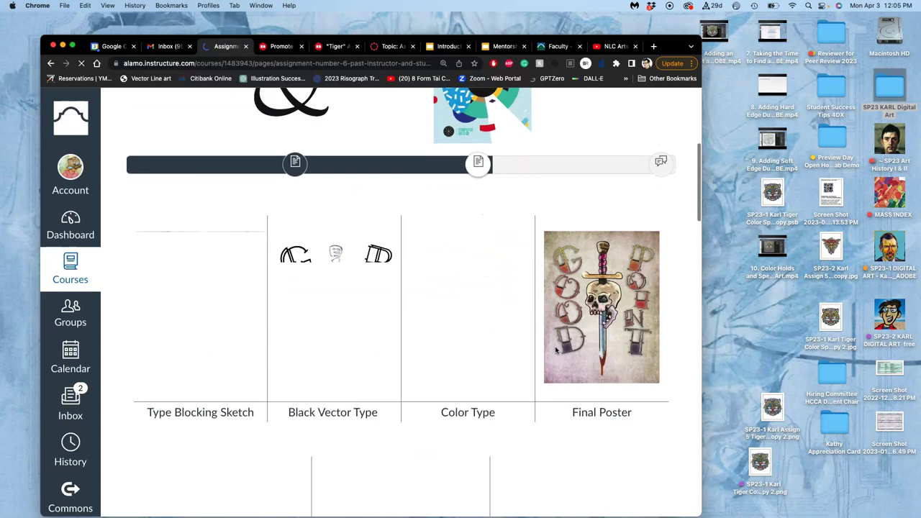
pyautogui.scroll(1, 555, 350)
pyautogui.scroll(-2, 555, 351)
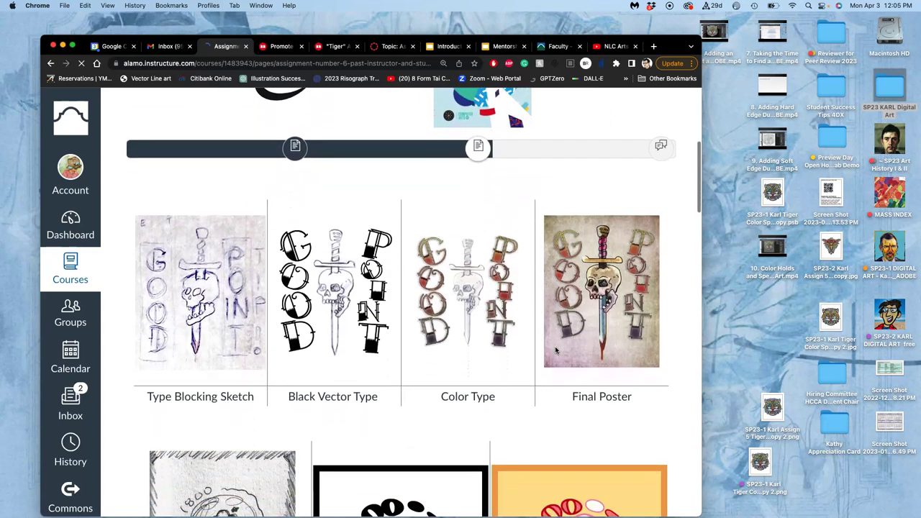
pyautogui.scroll(-2, 555, 350)
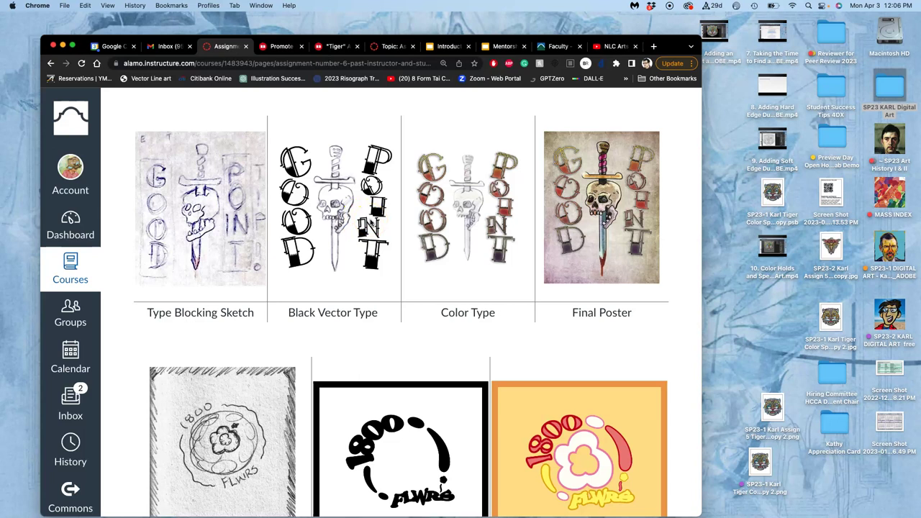
pyautogui.scroll(-1, 369, 187)
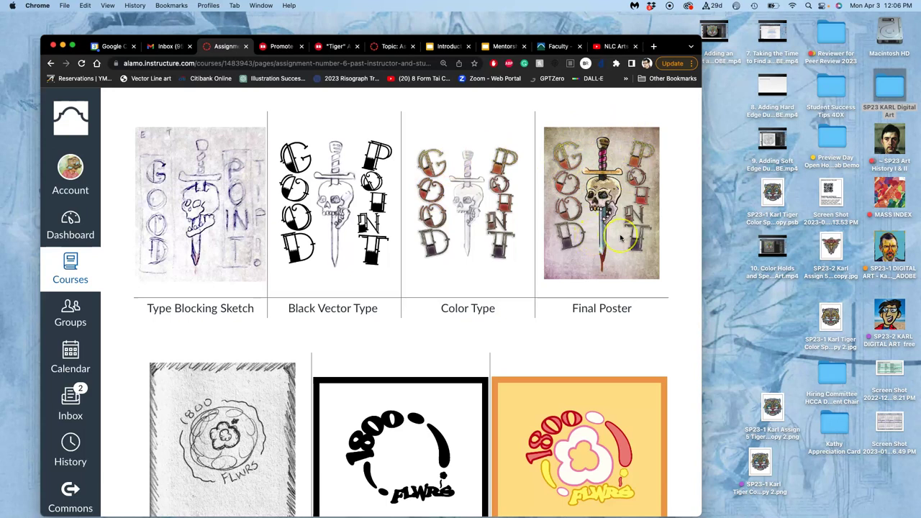
pyautogui.scroll(-5, 621, 237)
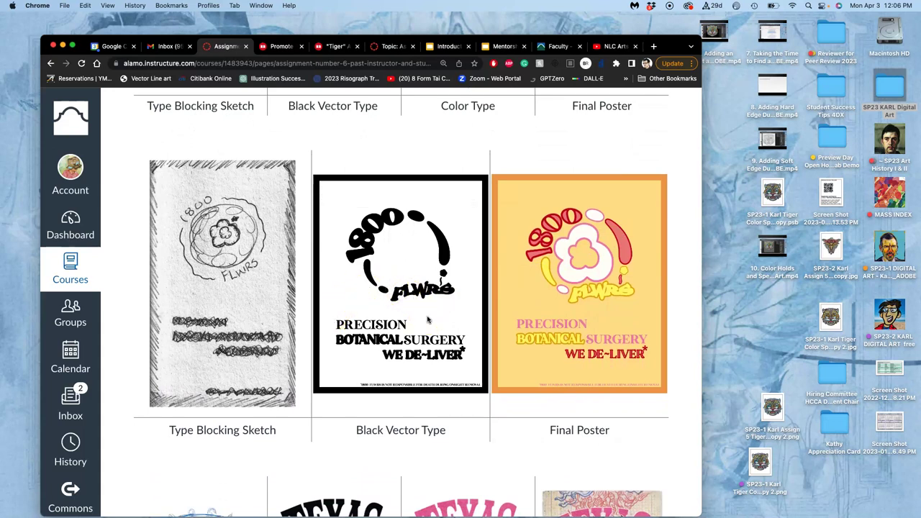
pyautogui.scroll(-5, 428, 319)
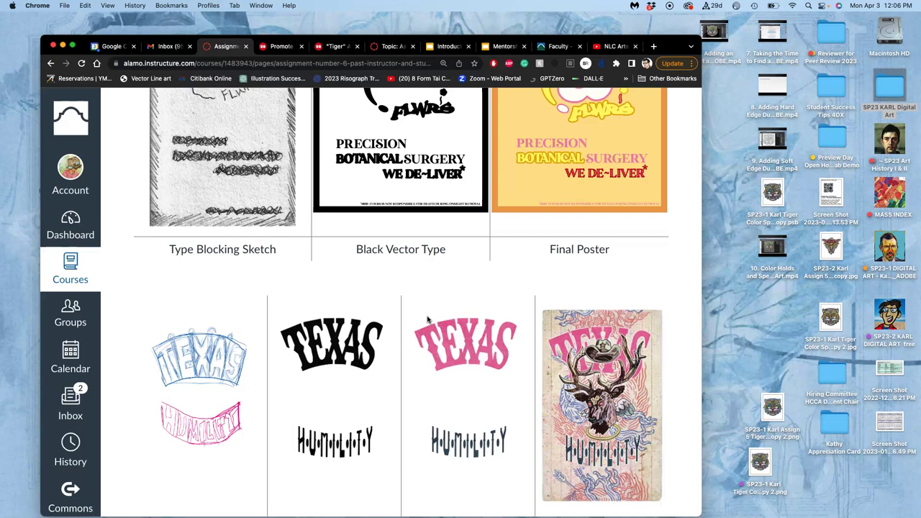
pyautogui.scroll(-12, 427, 319)
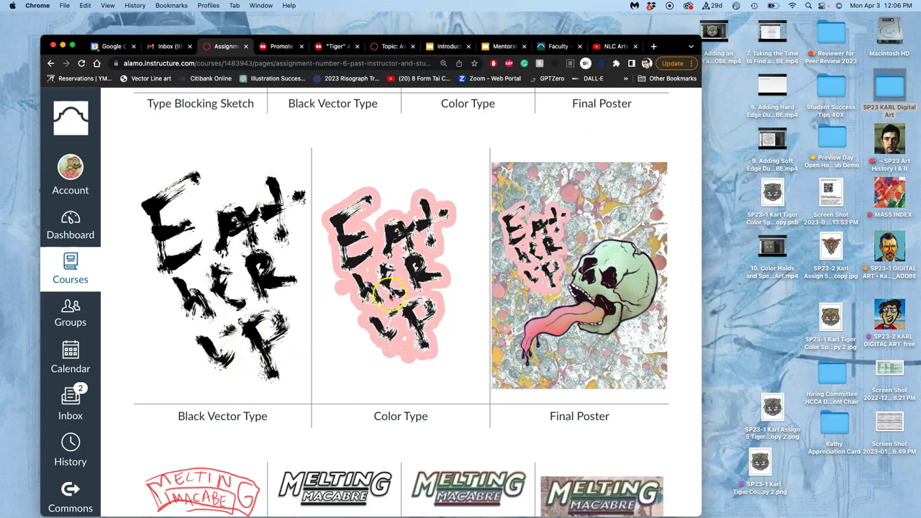
pyautogui.scroll(5, 349, 234)
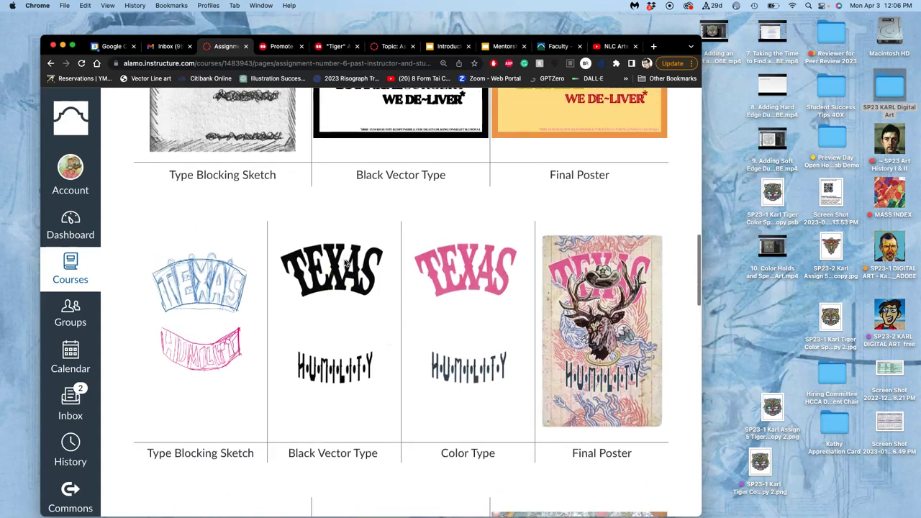
pyautogui.scroll(-8, 481, 319)
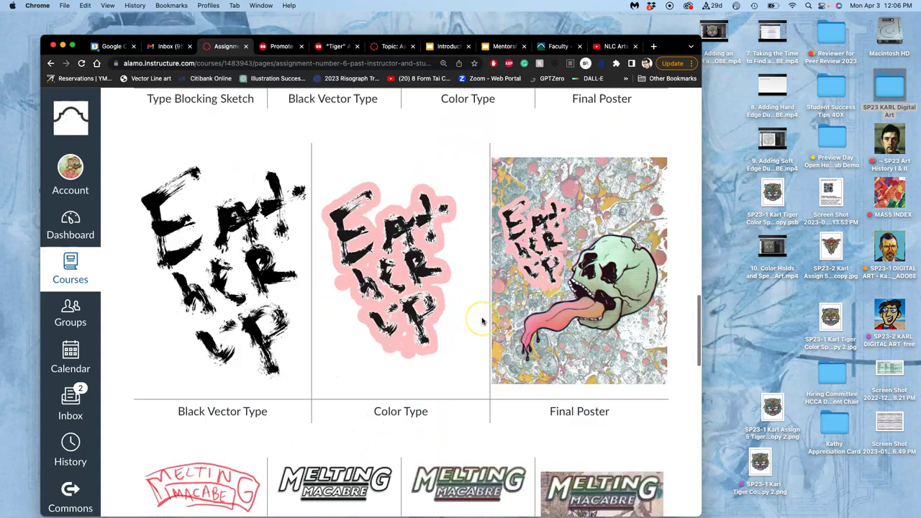
pyautogui.scroll(-4, 483, 321)
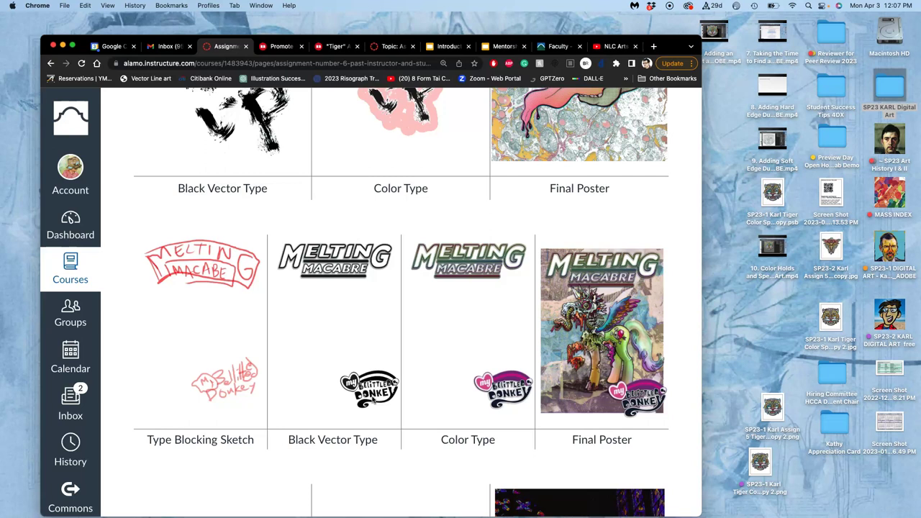
pyautogui.scroll(-5, 373, 402)
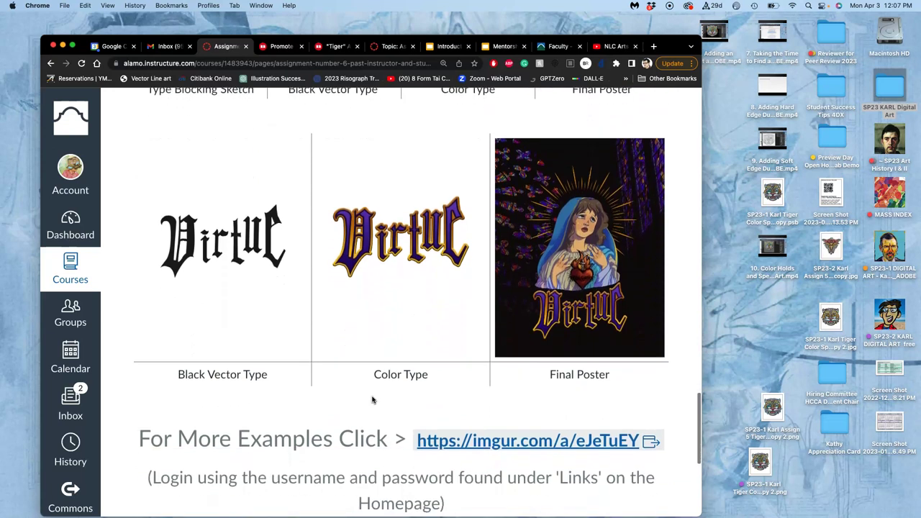
pyautogui.scroll(-1, 373, 400)
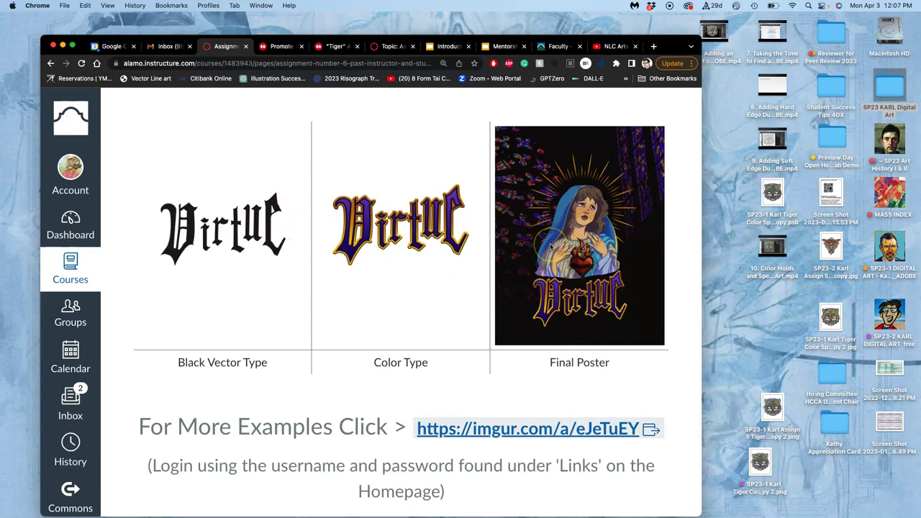
pyautogui.scroll(-8, 551, 246)
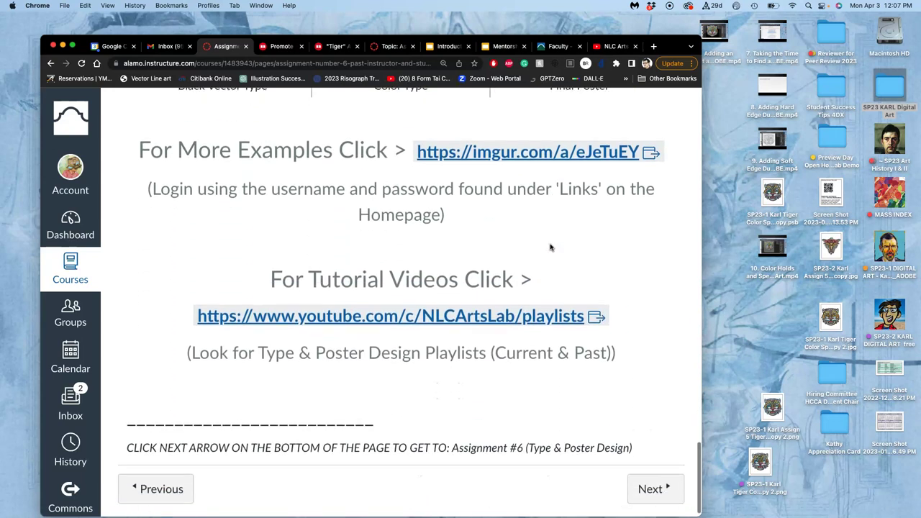
# Continue to the Assignment #6 discussion page and scan its type-blocking thumbnails
pyautogui.click(653, 476)
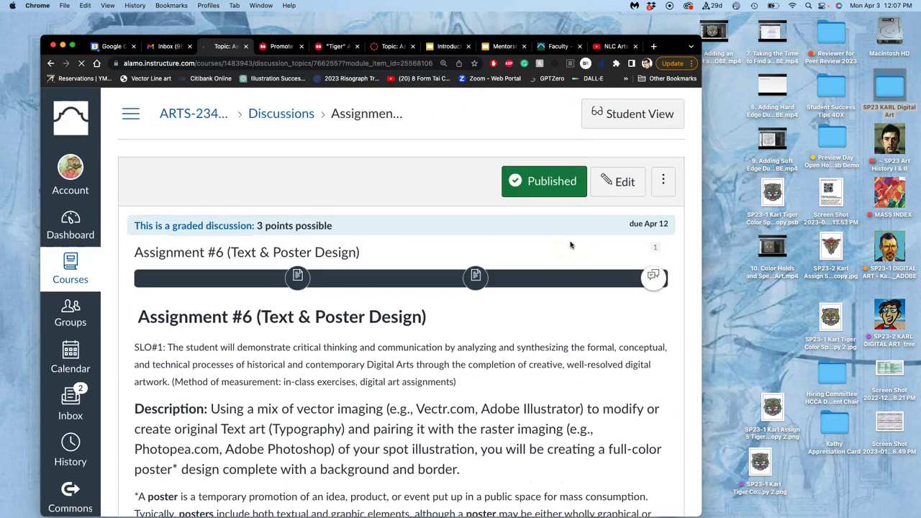
pyautogui.scroll(-11, 468, 325)
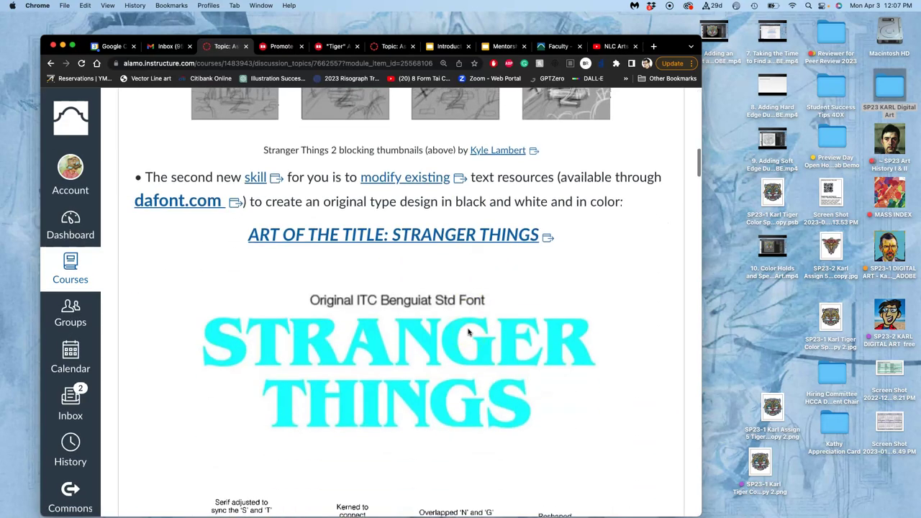
pyautogui.scroll(4, 468, 328)
pyautogui.scroll(-7, 468, 330)
pyautogui.scroll(-3, 467, 332)
pyautogui.scroll(10, 468, 329)
# Open the 'ART OF THE TITLE: STRANGER THINGS' reference link in a new tab
pyautogui.click(280, 266)
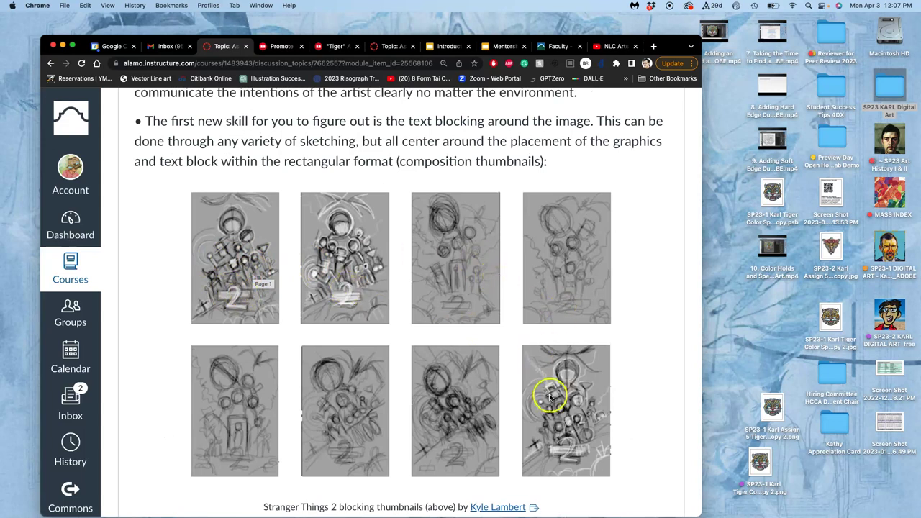
pyautogui.scroll(-2, 530, 367)
pyautogui.scroll(-1, 530, 370)
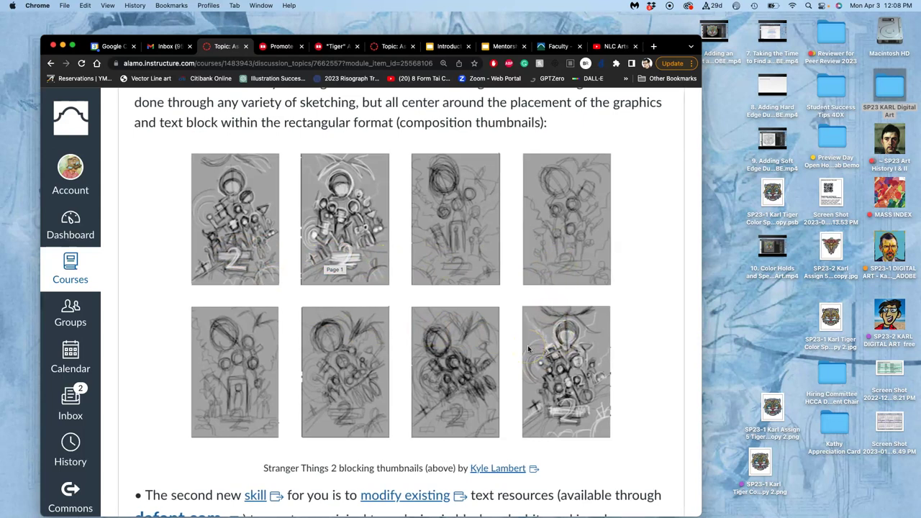
pyautogui.scroll(-2, 528, 349)
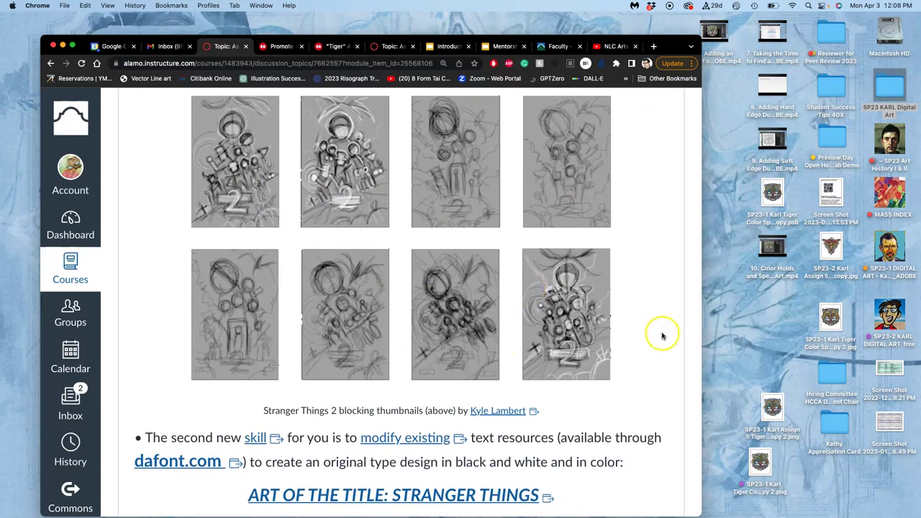
pyautogui.moveTo(662, 334)
pyautogui.mouseDown()
pyautogui.moveTo(643, 329)
pyautogui.moveTo(633, 343)
pyautogui.mouseUp()
pyautogui.scroll(-10, 633, 343)
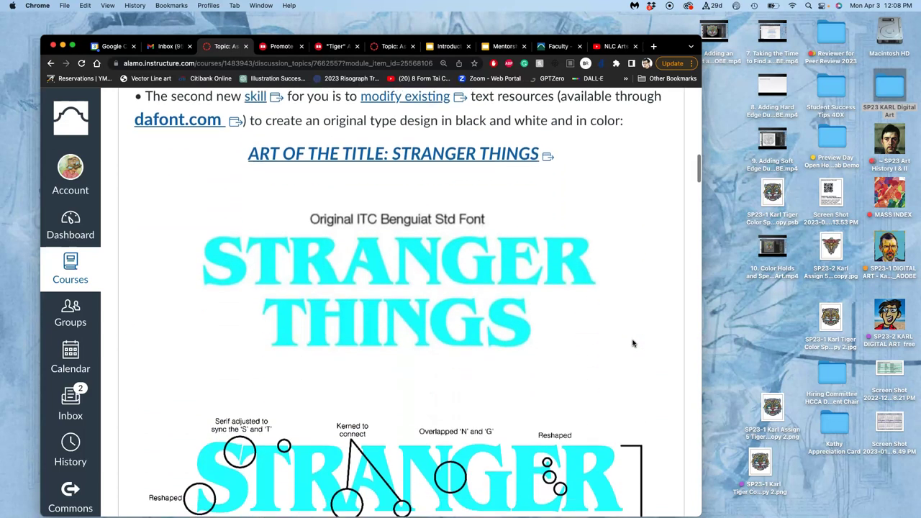
pyautogui.scroll(3, 633, 343)
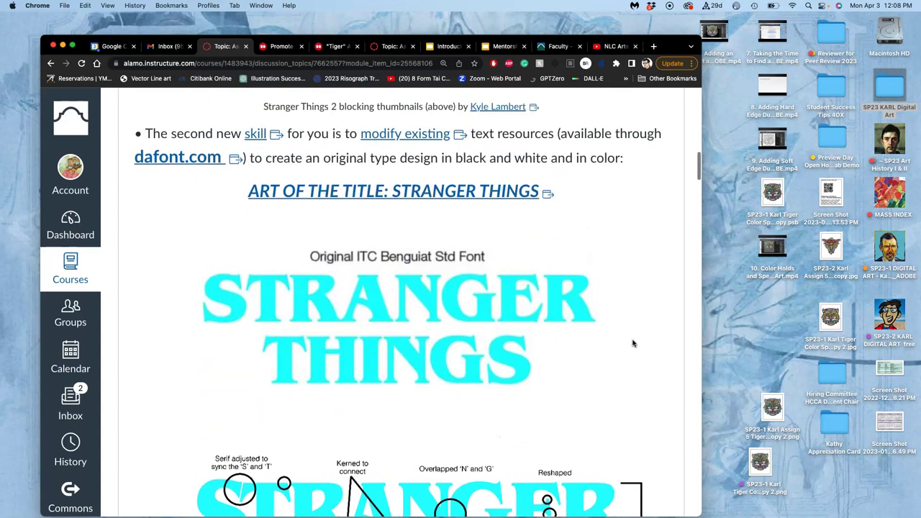
pyautogui.moveTo(567, 327); pyautogui.dragTo(413, 165)
pyautogui.scroll(-2, 419, 380)
# Load the Art of the Title Stranger Things (2016) page with its nine-frame title grid
pyautogui.click(413, 148)
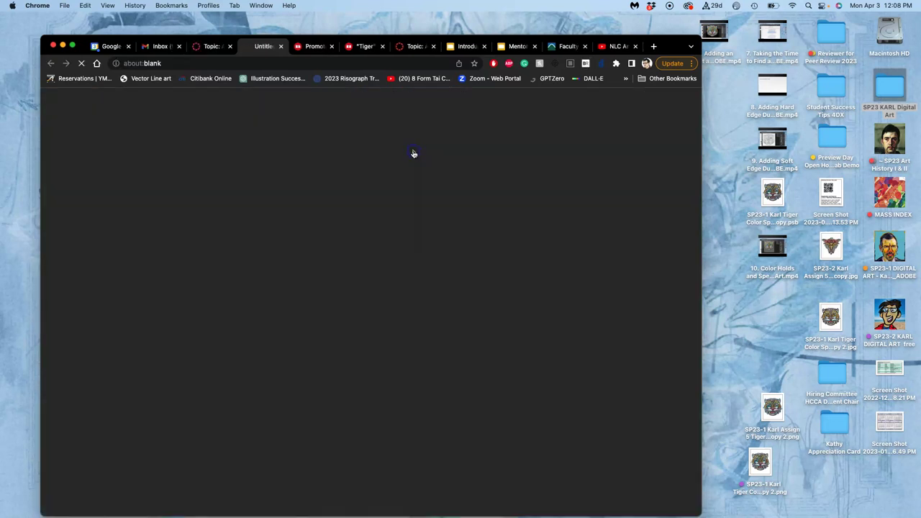
pyautogui.moveTo(301, 145)
pyautogui.mouseDown()
pyautogui.moveTo(366, 150)
pyautogui.moveTo(368, 213)
pyautogui.moveTo(335, 255)
pyautogui.moveTo(272, 249)
pyautogui.mouseUp()
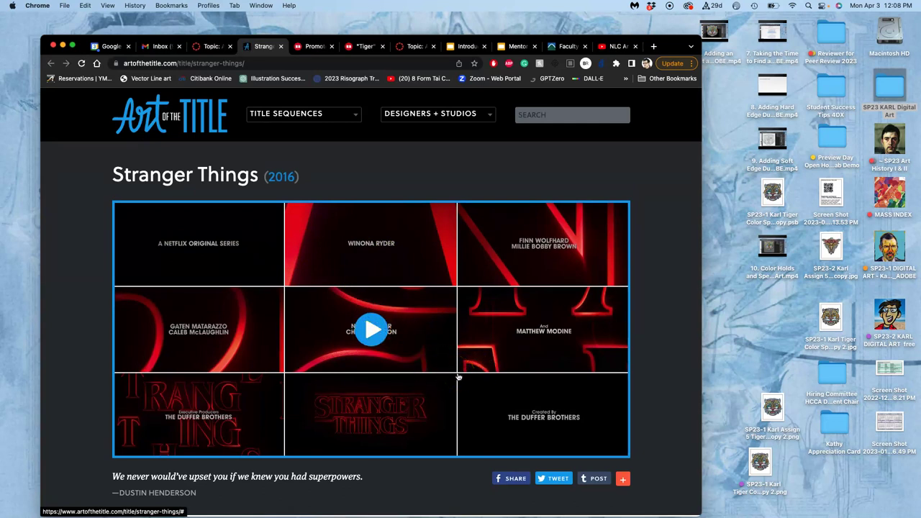
# Return to the Canvas assignment page and scroll through the Stranger Things typography examples
pyautogui.click(210, 46)
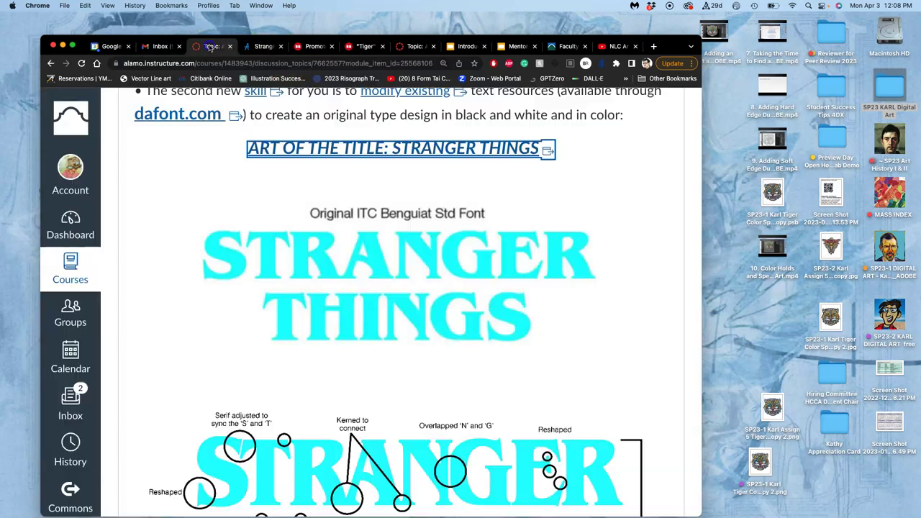
pyautogui.scroll(-5, 280, 223)
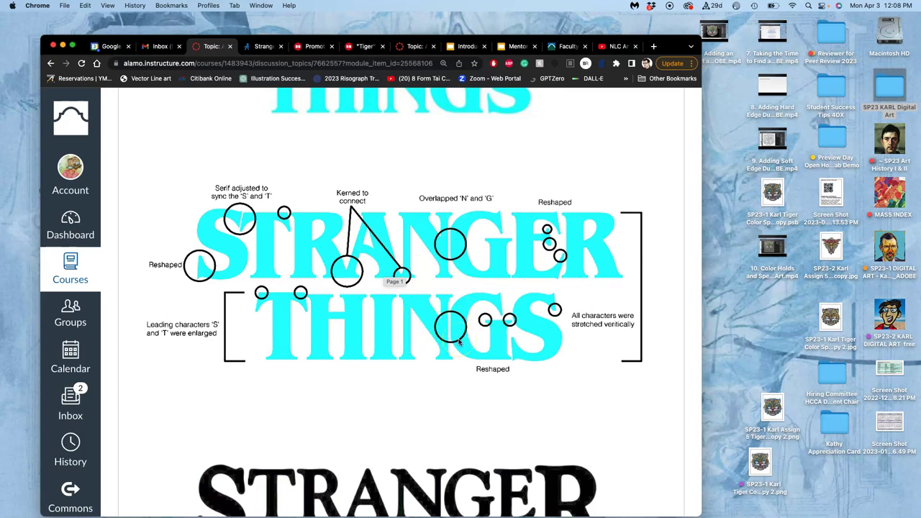
pyautogui.scroll(-6, 459, 343)
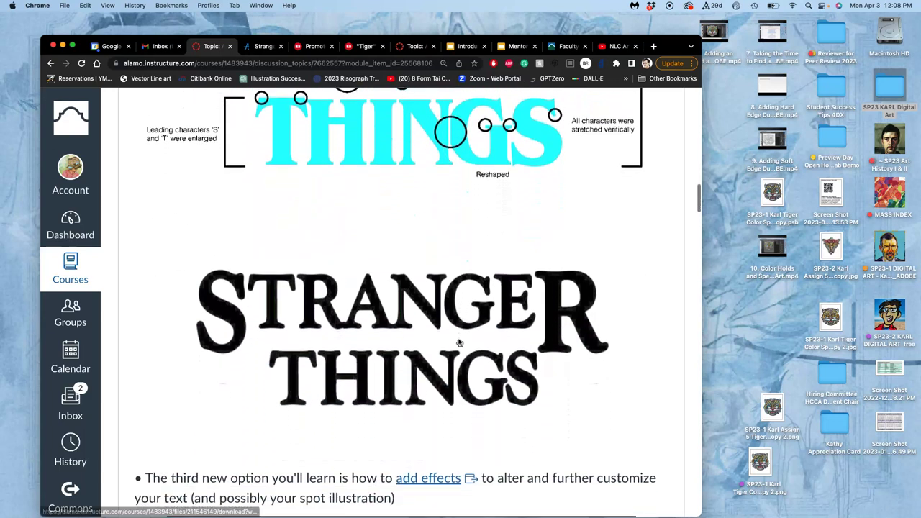
pyautogui.moveTo(237, 309)
pyautogui.mouseDown()
pyautogui.moveTo(256, 314)
pyautogui.moveTo(244, 314)
pyautogui.mouseUp()
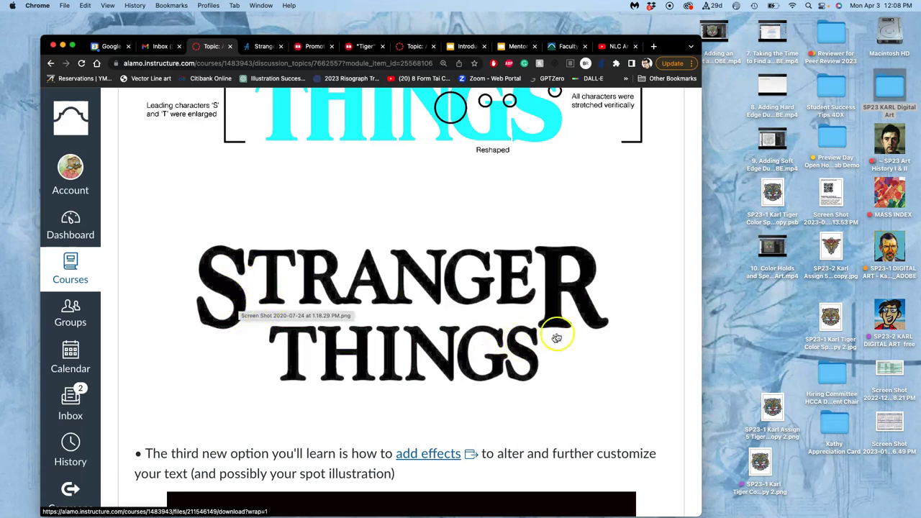
pyautogui.scroll(-8, 501, 360)
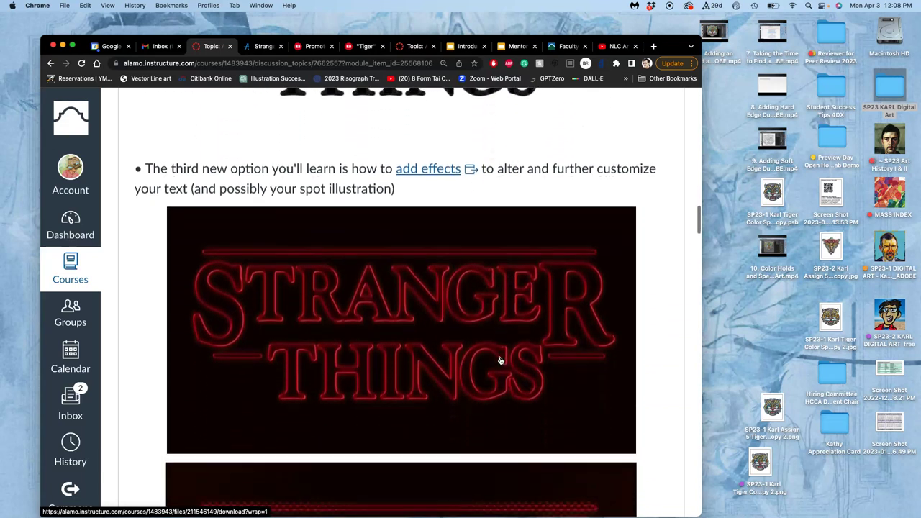
# Review the neon effect and halftone sections down to Kyle Lambert's poster progression
pyautogui.click(442, 328)
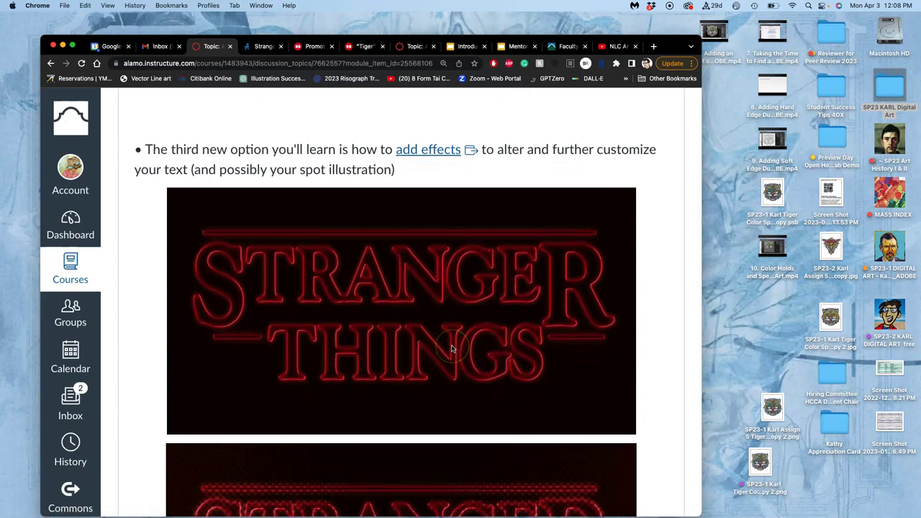
pyautogui.scroll(-7, 452, 349)
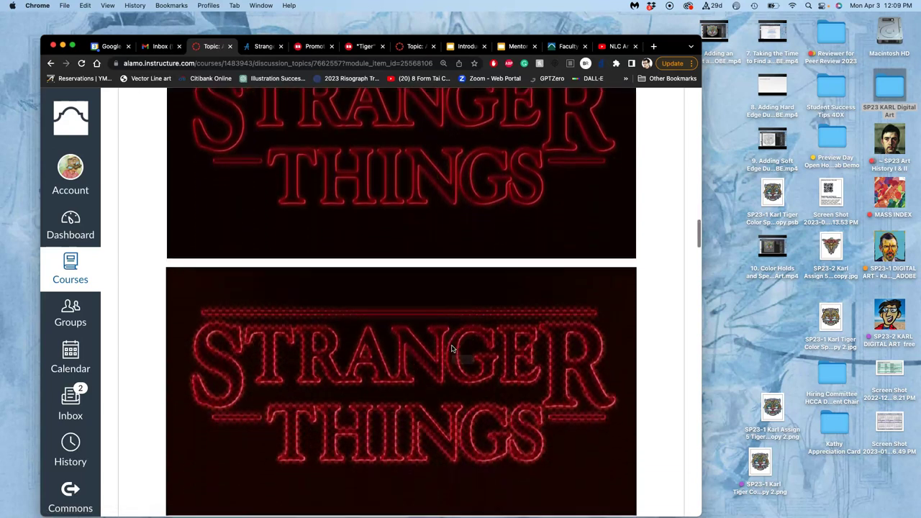
pyautogui.scroll(-7, 409, 338)
pyautogui.scroll(-5, 406, 344)
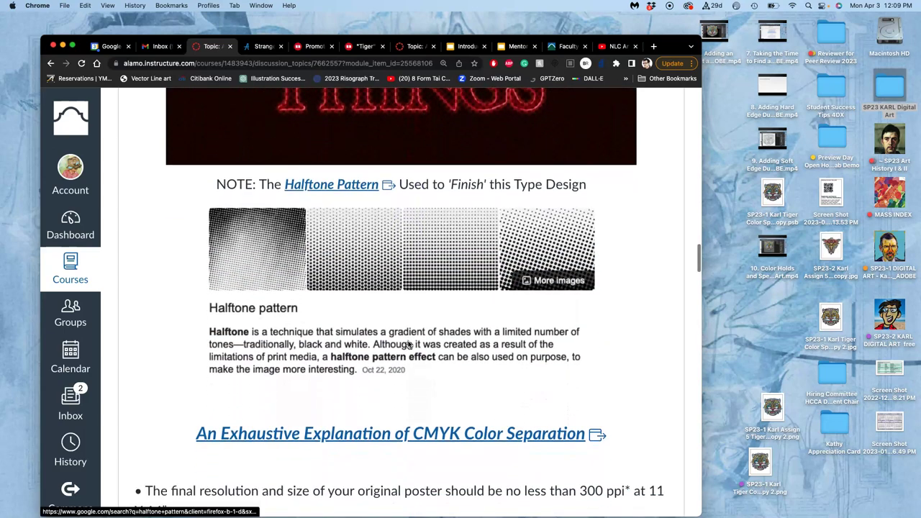
pyautogui.scroll(9, 389, 410)
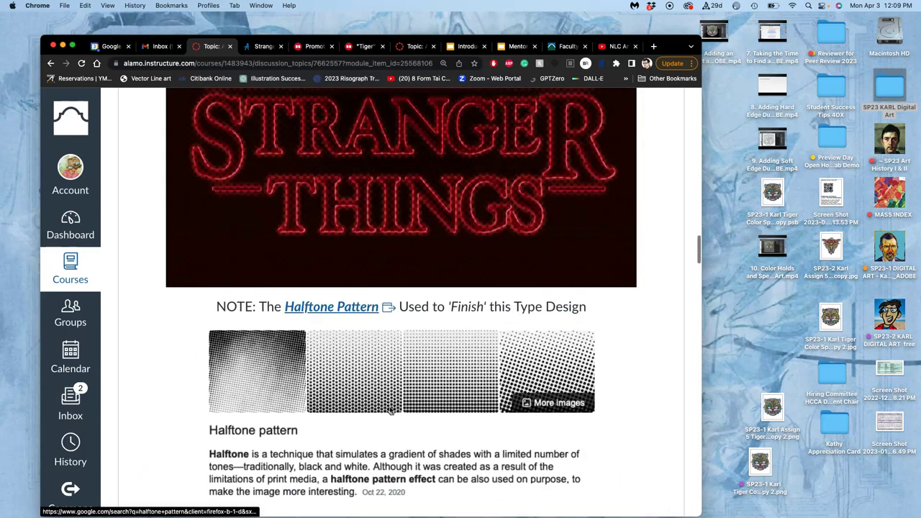
pyautogui.scroll(-20, 421, 317)
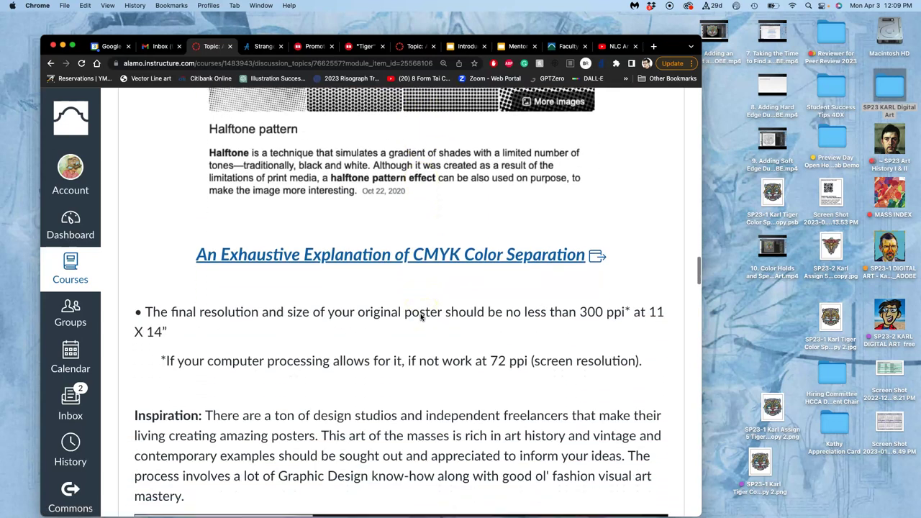
pyautogui.scroll(-1, 421, 317)
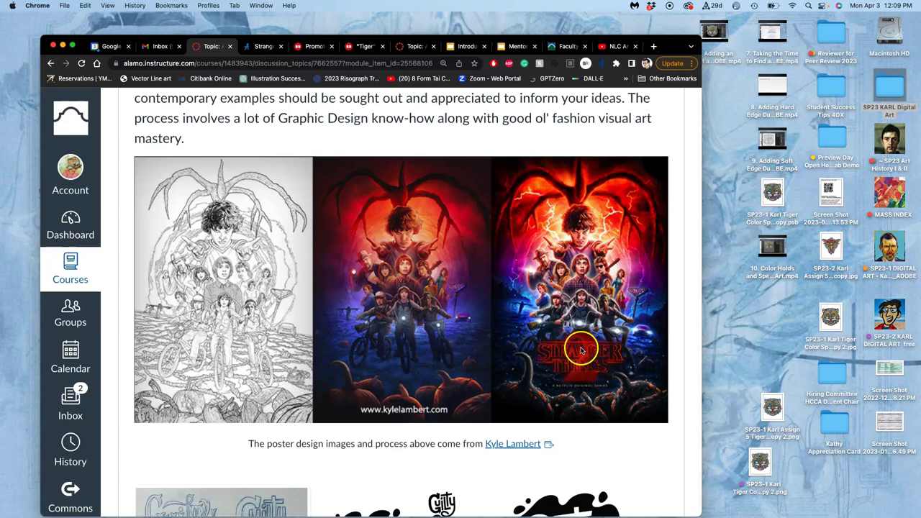
pyautogui.scroll(3, 552, 280)
pyautogui.scroll(-15, 551, 280)
pyautogui.scroll(5, 554, 282)
pyautogui.scroll(9, 554, 283)
pyautogui.scroll(-3, 293, 296)
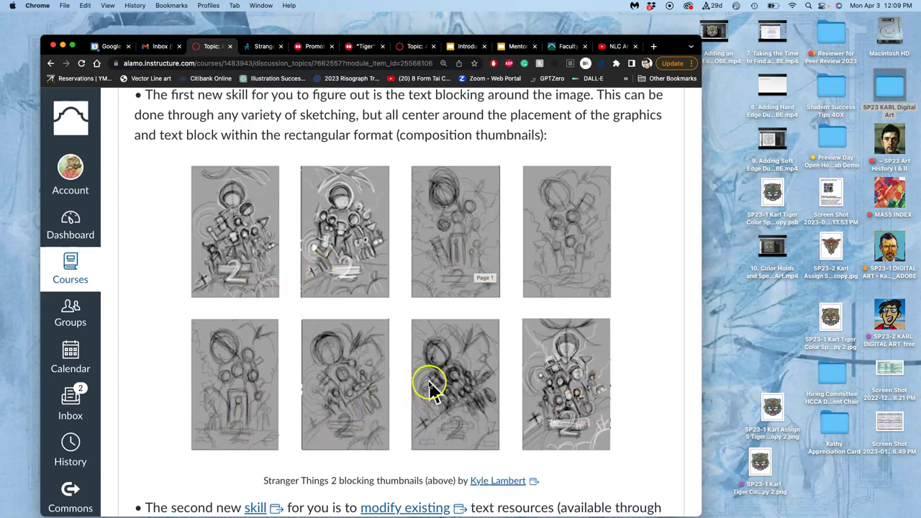
pyautogui.scroll(-15, 427, 385)
pyautogui.scroll(2, 429, 386)
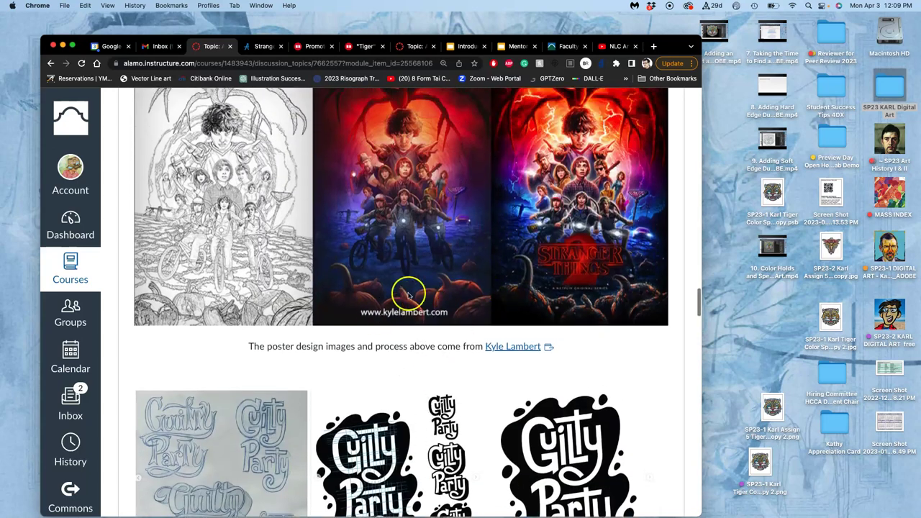
pyautogui.scroll(-5, 401, 288)
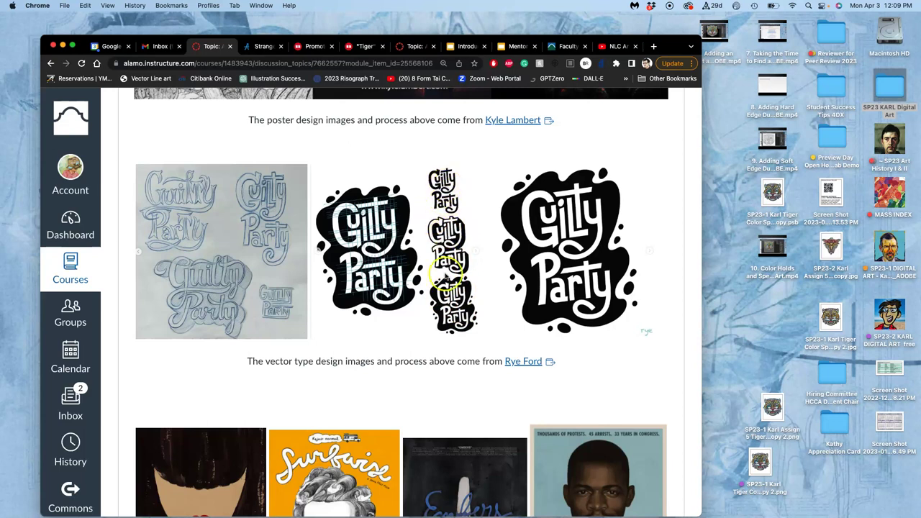
pyautogui.scroll(-5, 440, 321)
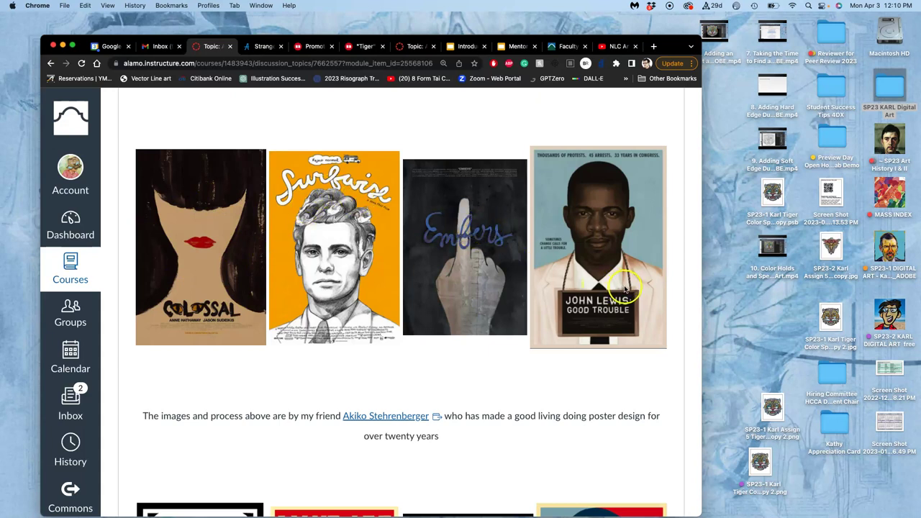
pyautogui.scroll(-5, 584, 287)
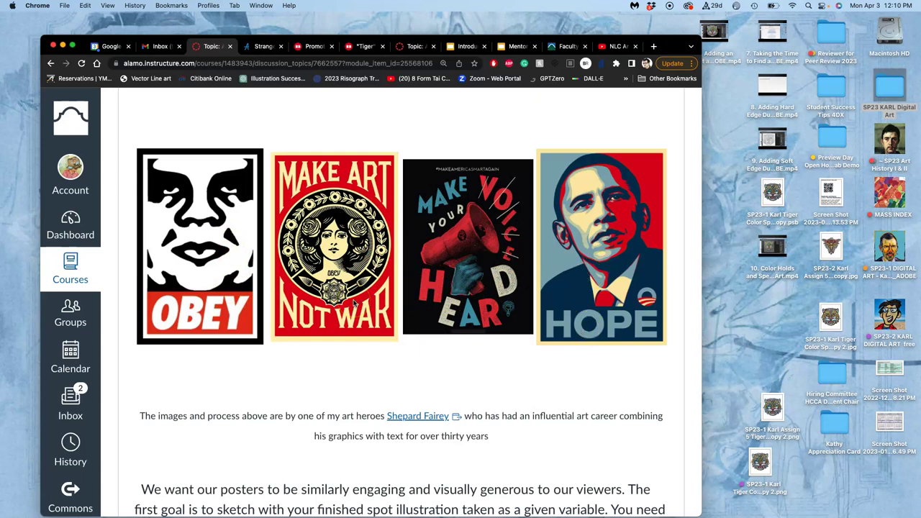
pyautogui.scroll(-15, 354, 304)
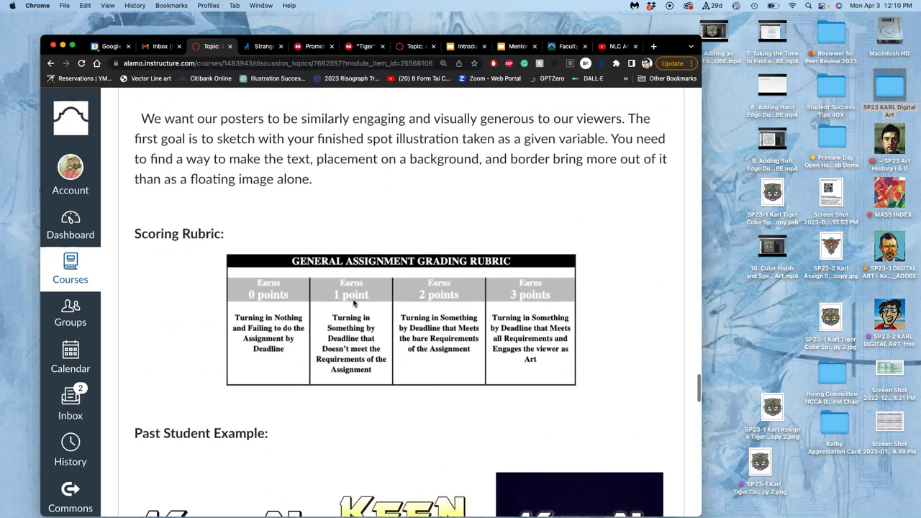
pyautogui.scroll(-20, 353, 304)
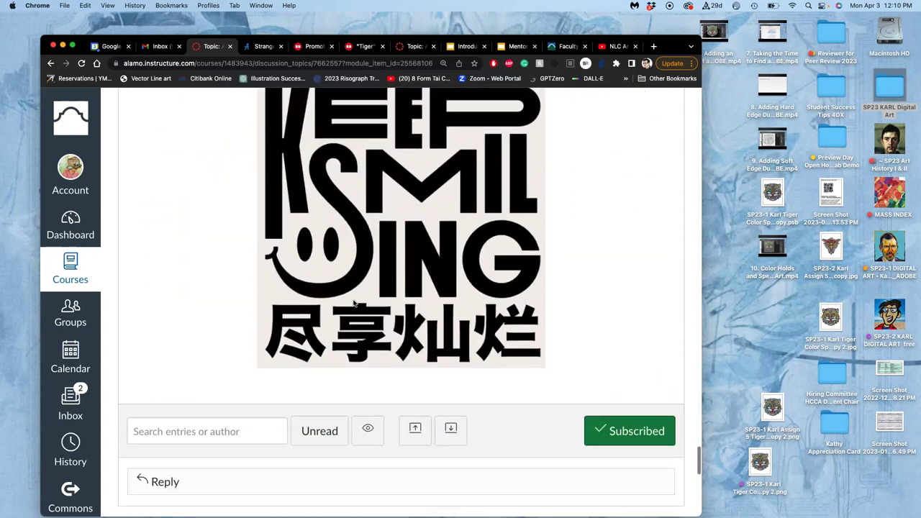
pyautogui.scroll(3, 354, 303)
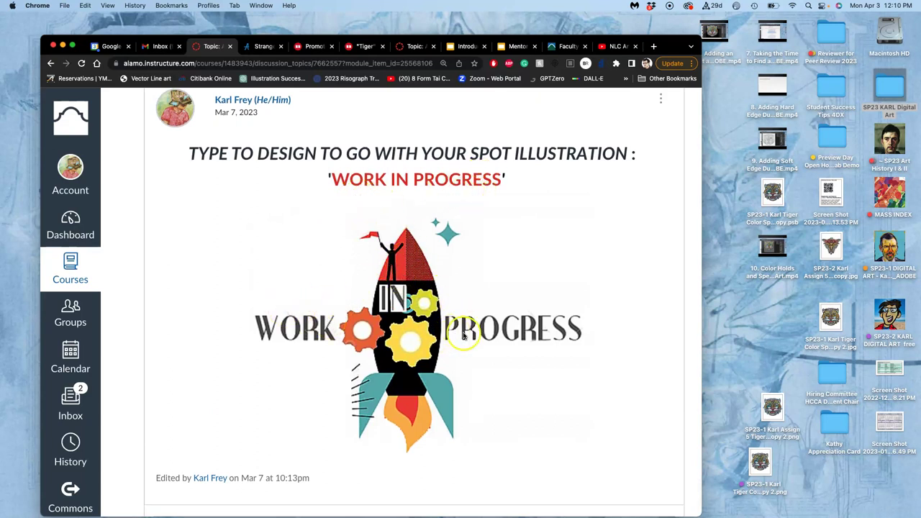
# Open the Assignment #6 folder inside the SP23-1 DIGITAL ART class folder
pyautogui.doubleClick(891, 88)
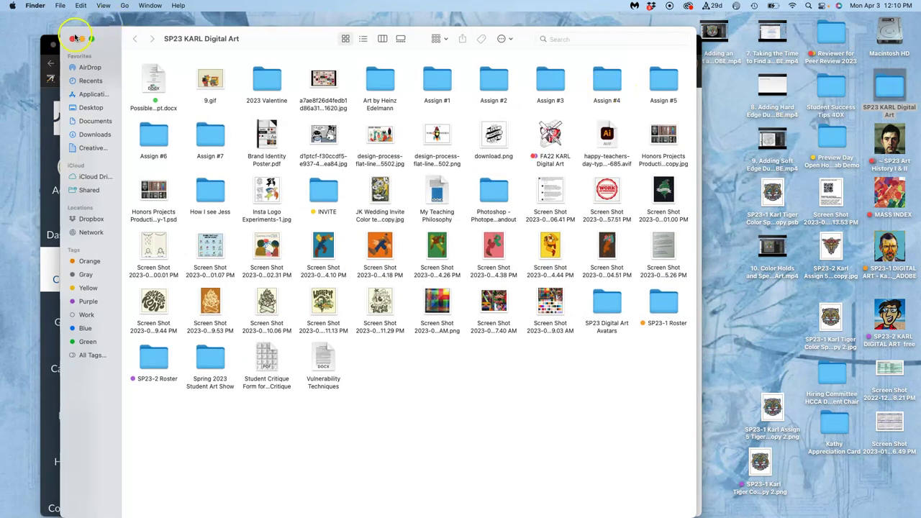
pyautogui.click(75, 39)
pyautogui.click(886, 248)
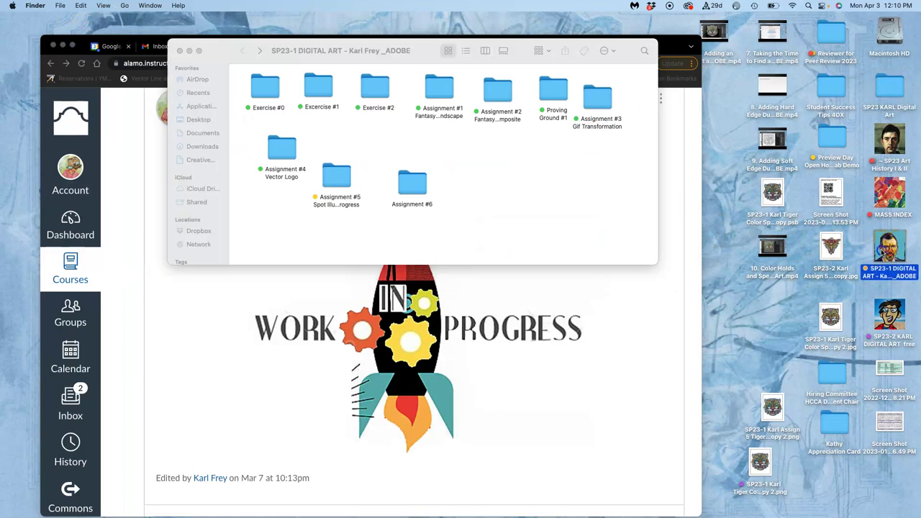
pyautogui.click(479, 197)
pyautogui.doubleClick(414, 185)
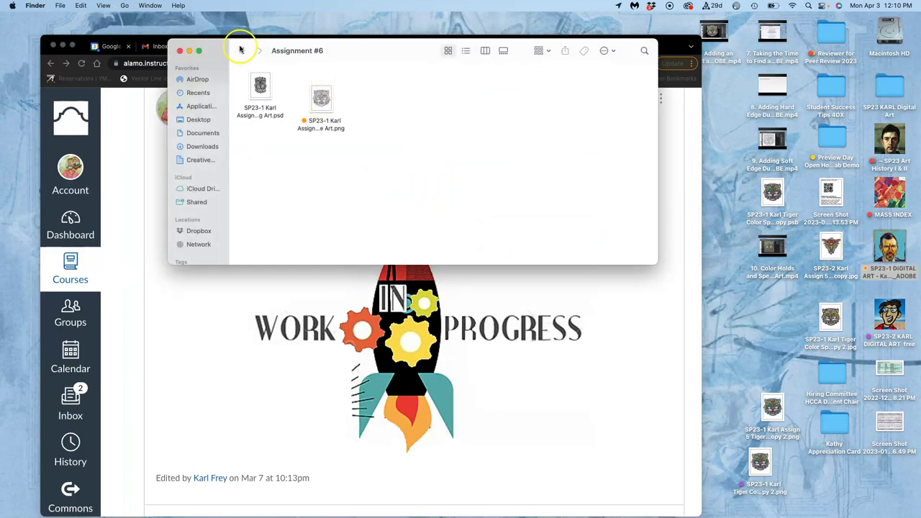
# Preview the tiger line art PNG, then open the Text Blocking Art PSD in Photoshop
pyautogui.click(324, 100)
pyautogui.doubleClick(324, 99)
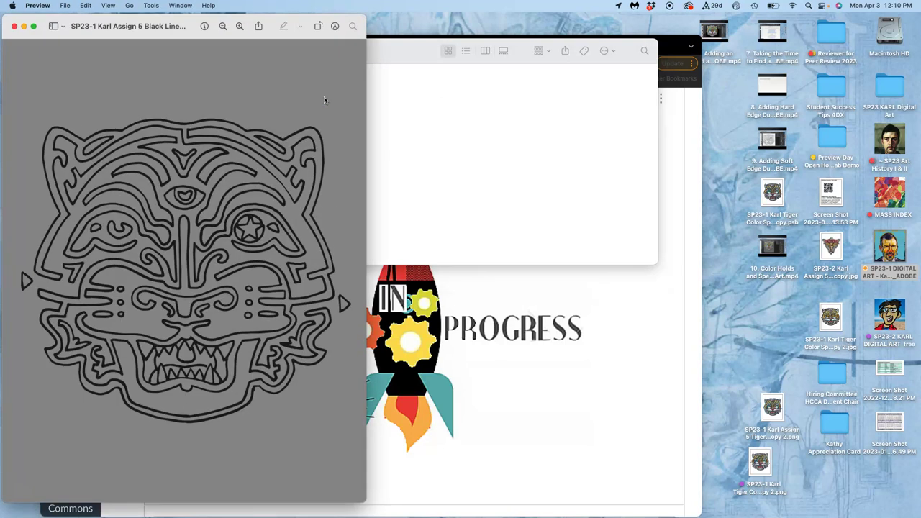
pyautogui.click(16, 26)
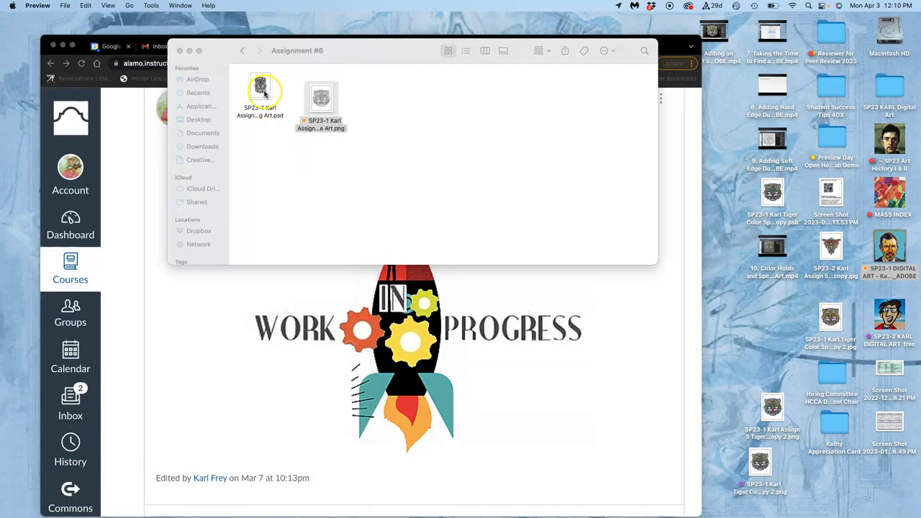
pyautogui.doubleClick(261, 89)
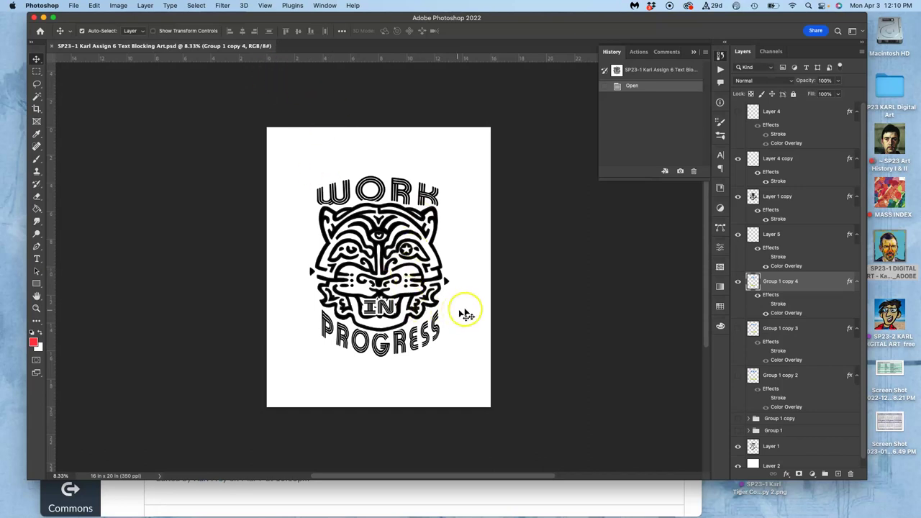
# Hide Layer 5 and the WORK, IN and PROGRESS lettering, then add Layer 6 above Layer 4 copy
pyautogui.click(737, 281)
pyautogui.click(738, 282)
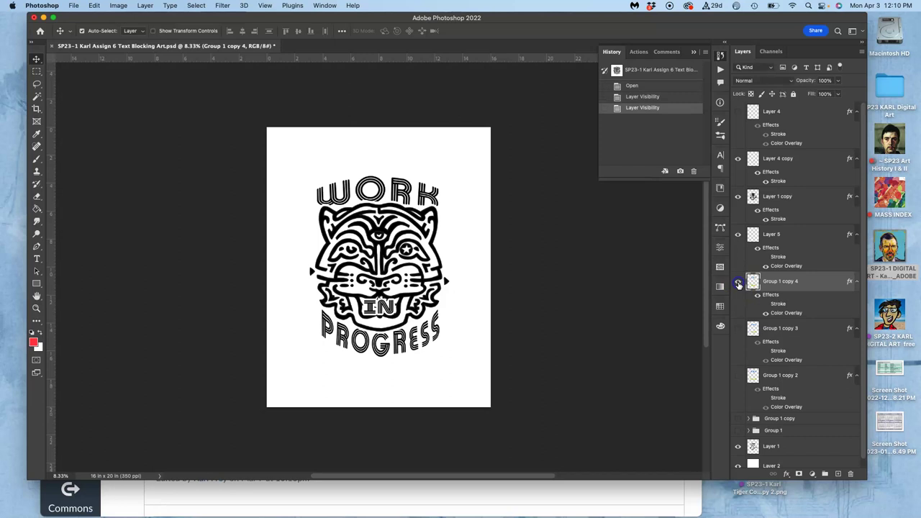
pyautogui.click(738, 234)
pyautogui.click(737, 235)
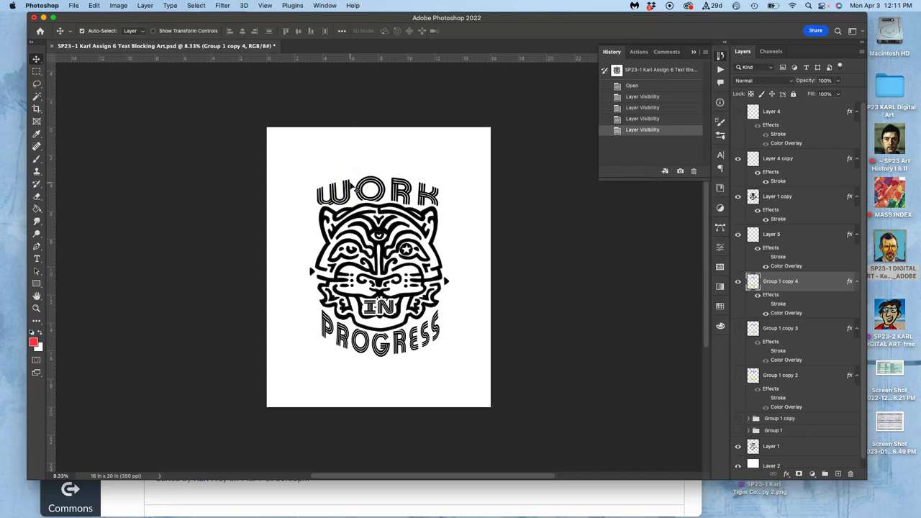
pyautogui.click(738, 237)
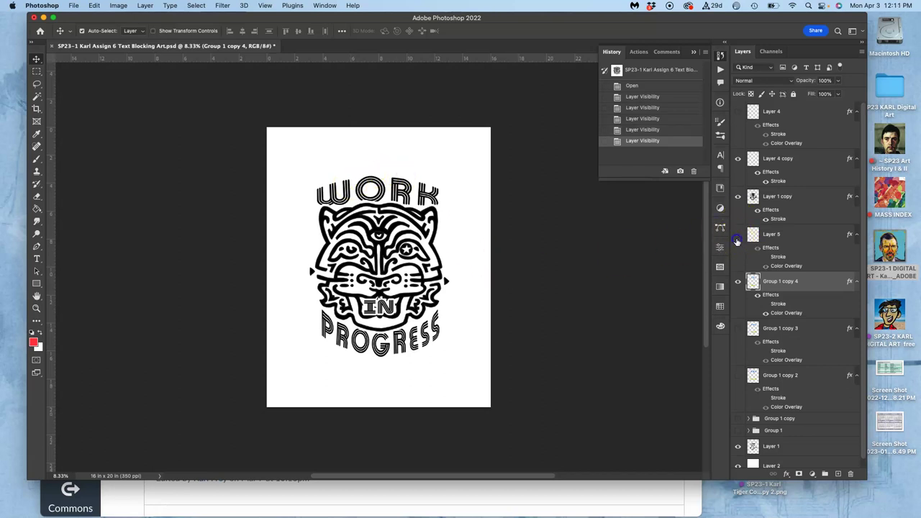
pyautogui.click(736, 279)
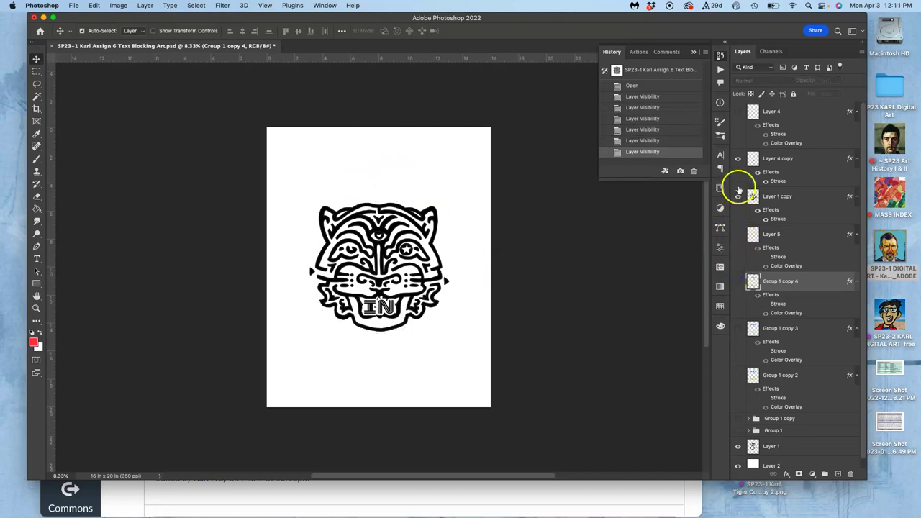
pyautogui.click(738, 159)
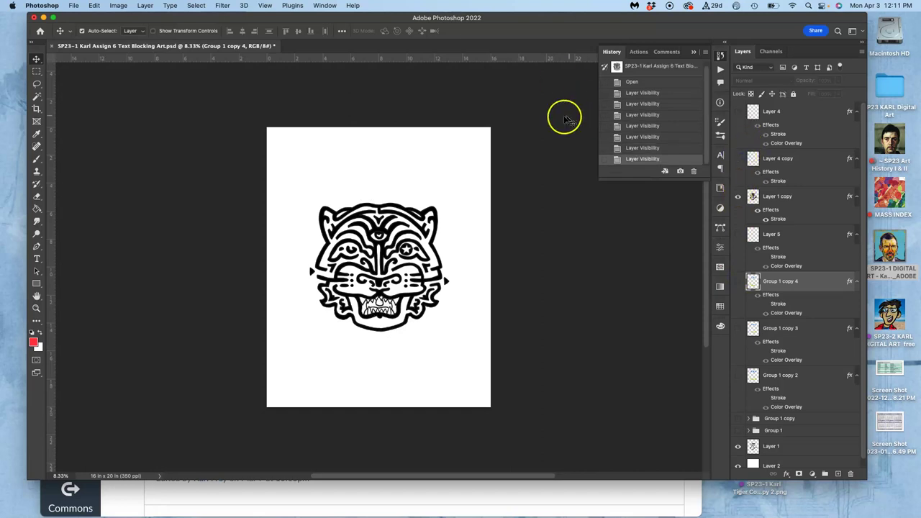
pyautogui.click(808, 165)
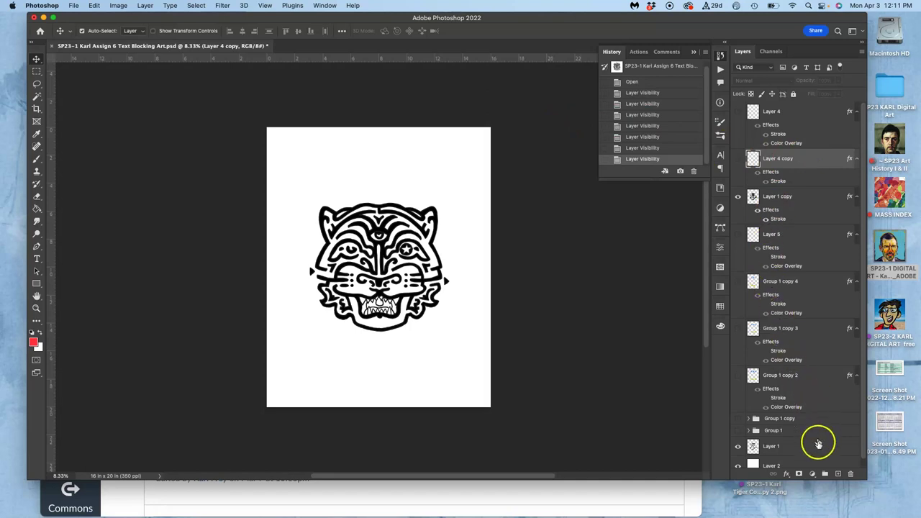
pyautogui.click(838, 474)
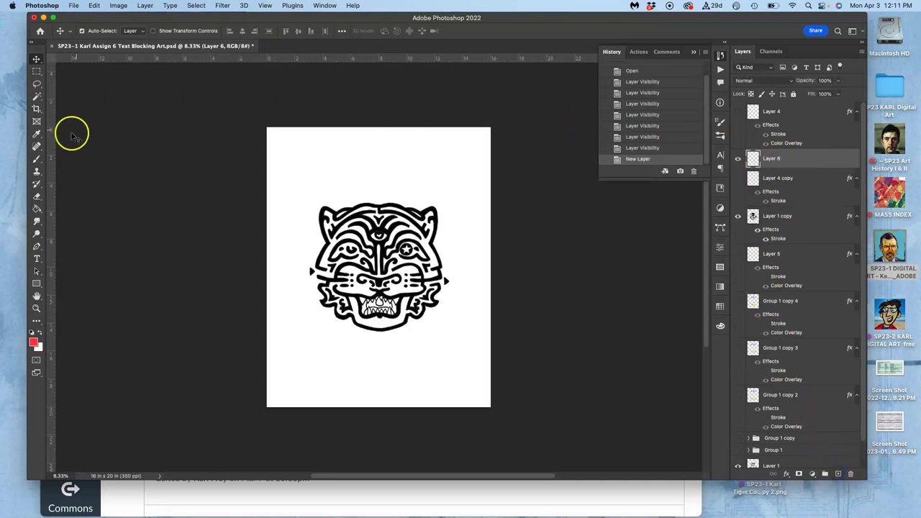
# With the Brush tool, outline a banner over the tiger's head and a ribbon below its chin
pyautogui.click(36, 159)
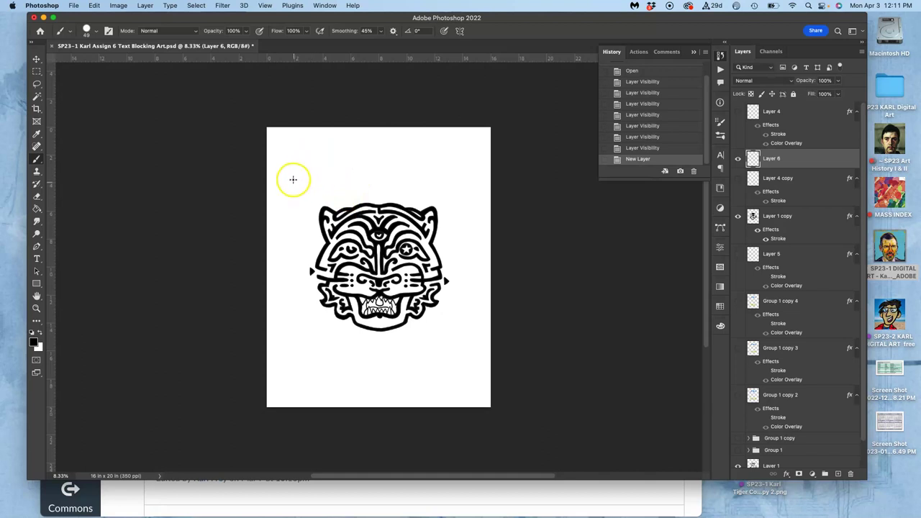
pyautogui.moveTo(293, 178); pyautogui.dragTo(312, 208)
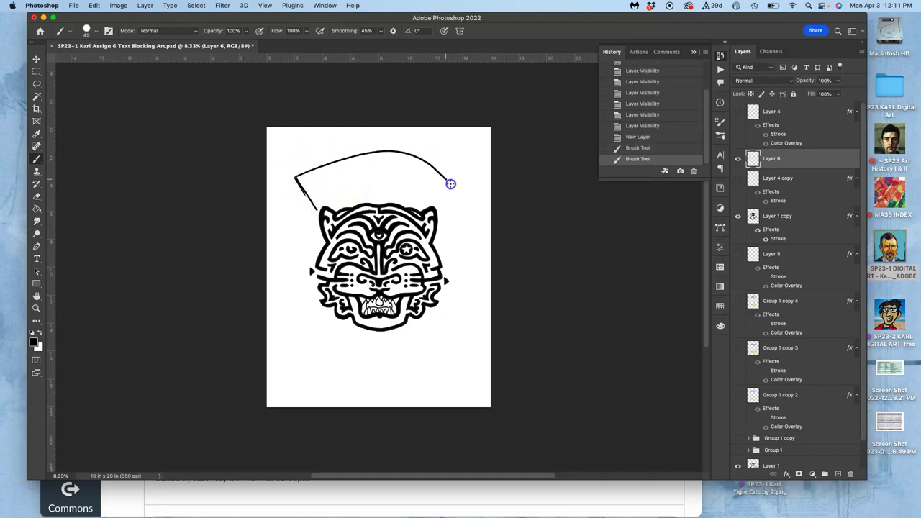
pyautogui.click(336, 209)
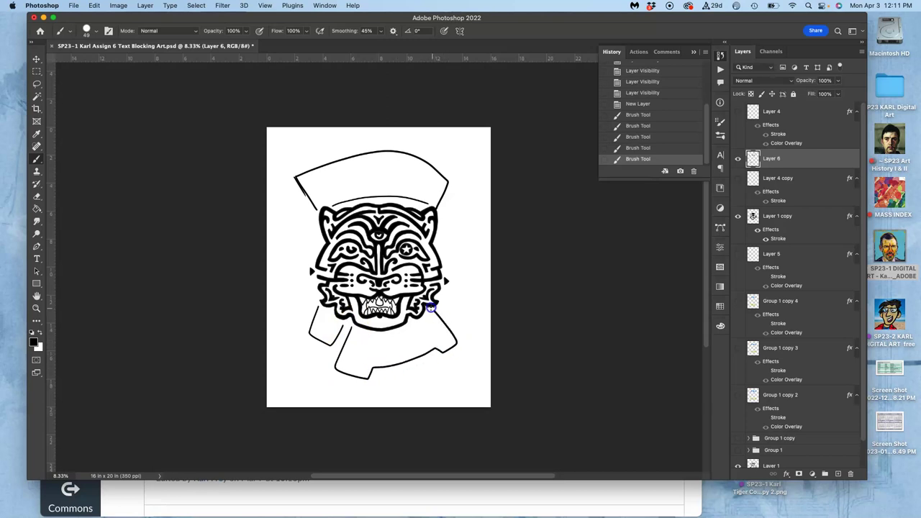
pyautogui.click(360, 418)
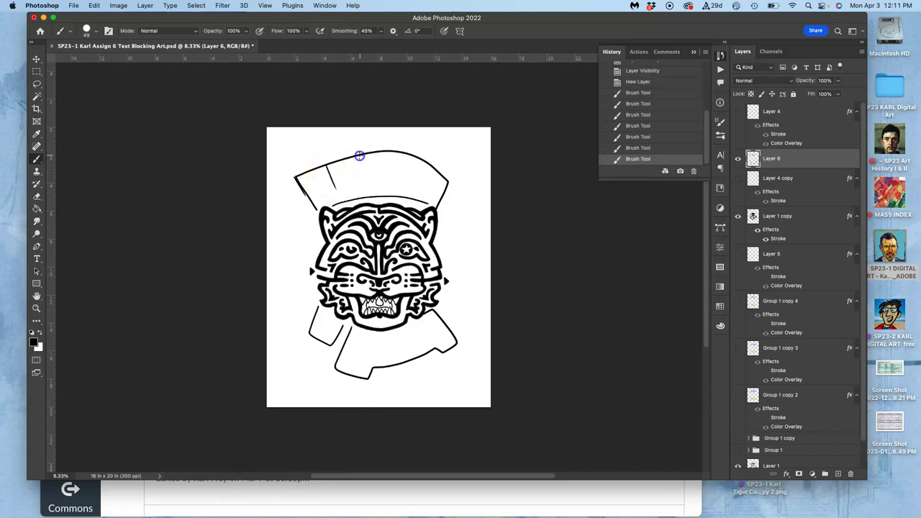
# Brush letter dividers and rough letterforms for WORK in the top banner and PROGRESS below
pyautogui.moveTo(360, 155); pyautogui.dragTo(363, 182)
pyautogui.moveTo(404, 152); pyautogui.dragTo(402, 177)
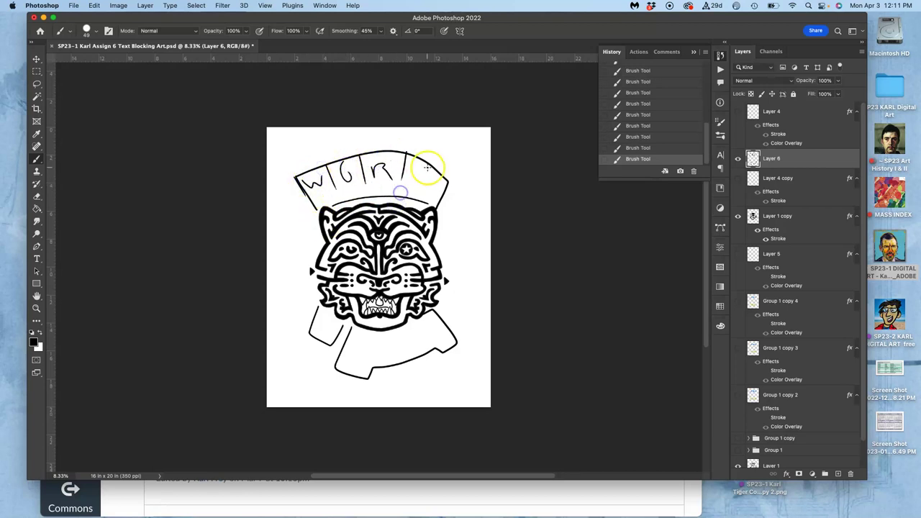
pyautogui.moveTo(301, 362); pyautogui.dragTo(315, 325)
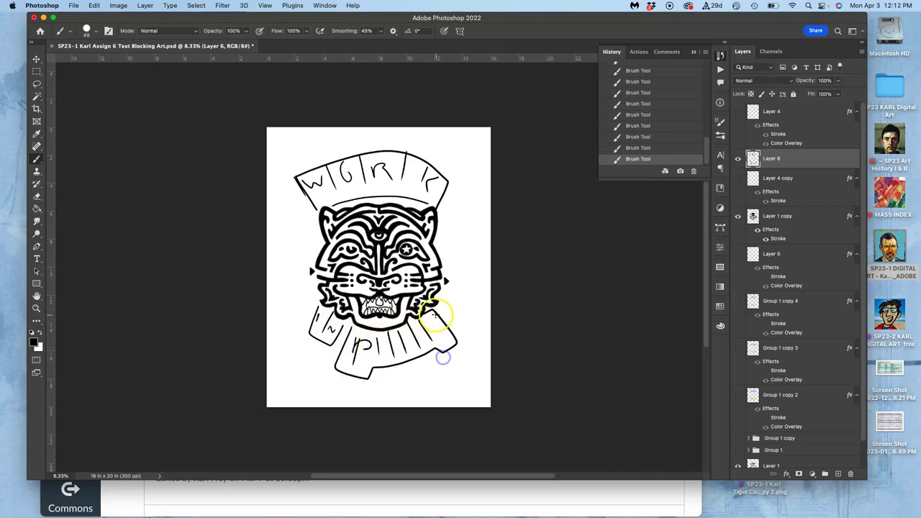
pyautogui.moveTo(364, 348); pyautogui.dragTo(373, 343)
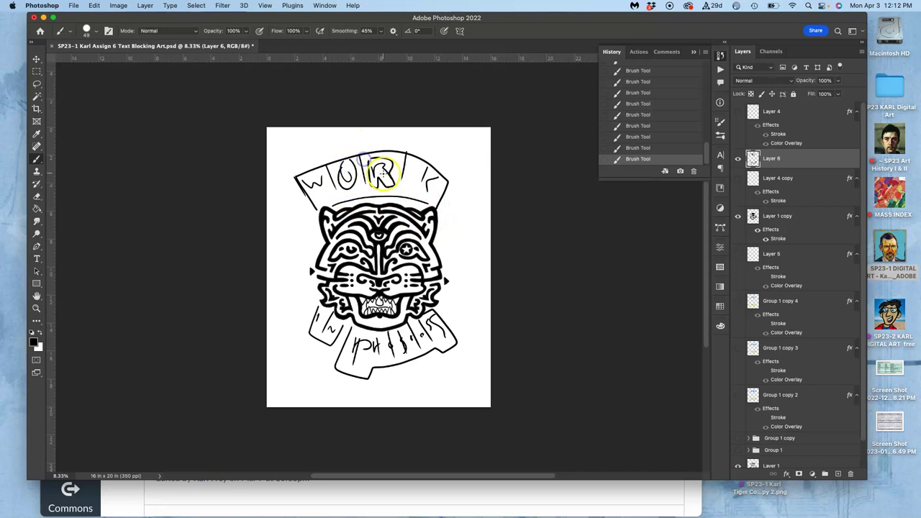
# Thicken the banner R, hide Layer 6, and place a new text line above the tiger
pyautogui.moveTo(380, 172); pyautogui.dragTo(382, 171)
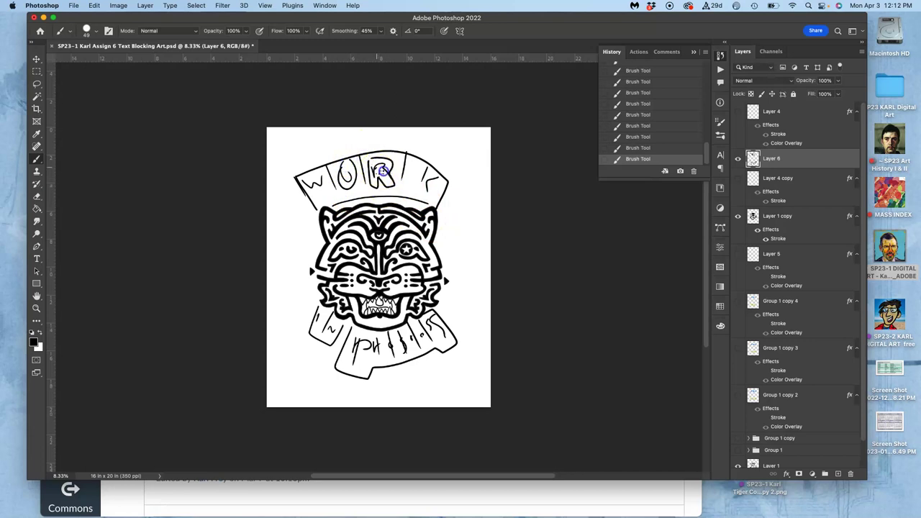
pyautogui.click(738, 158)
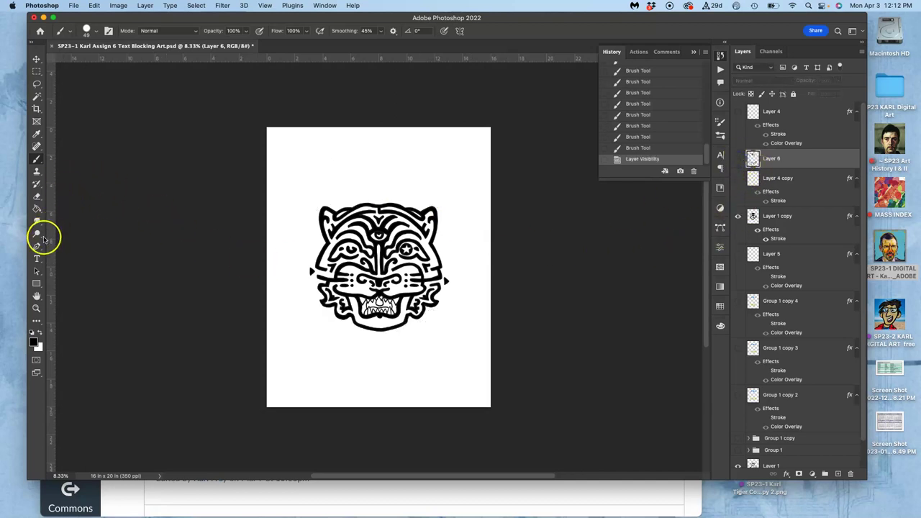
pyautogui.click(38, 261)
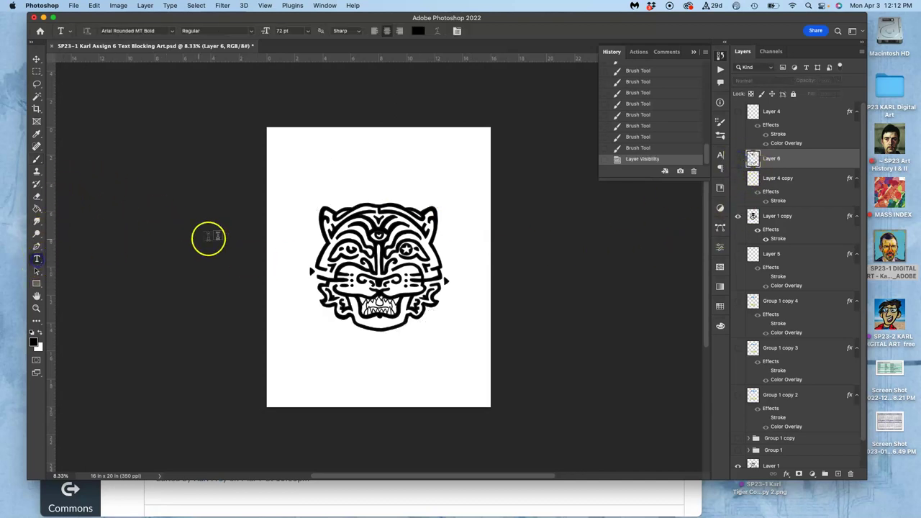
pyautogui.click(324, 181)
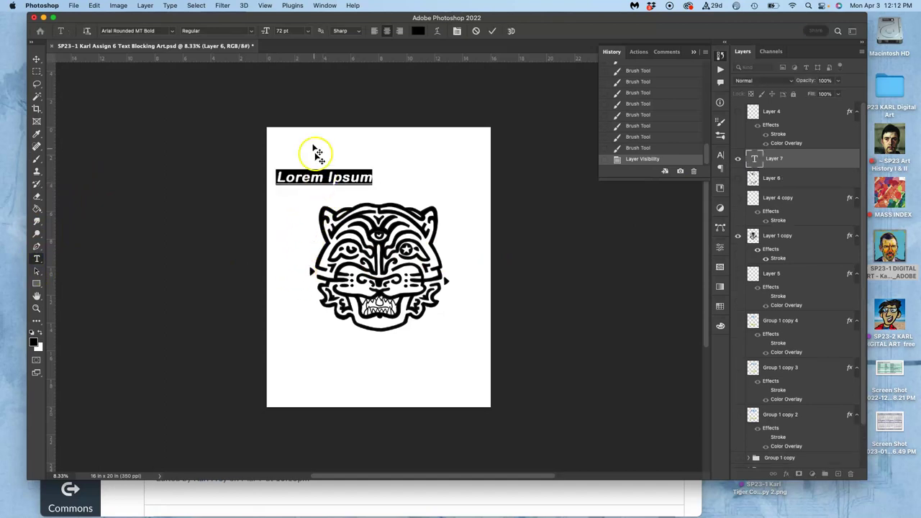
# Set the Lorem Ipsum text in Bodoni 72 and start warping it
pyautogui.click(171, 32)
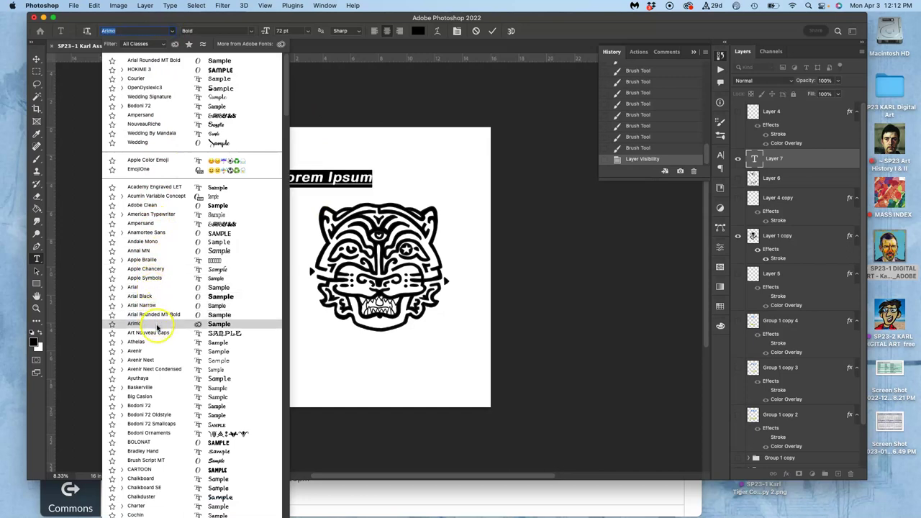
pyautogui.click(152, 407)
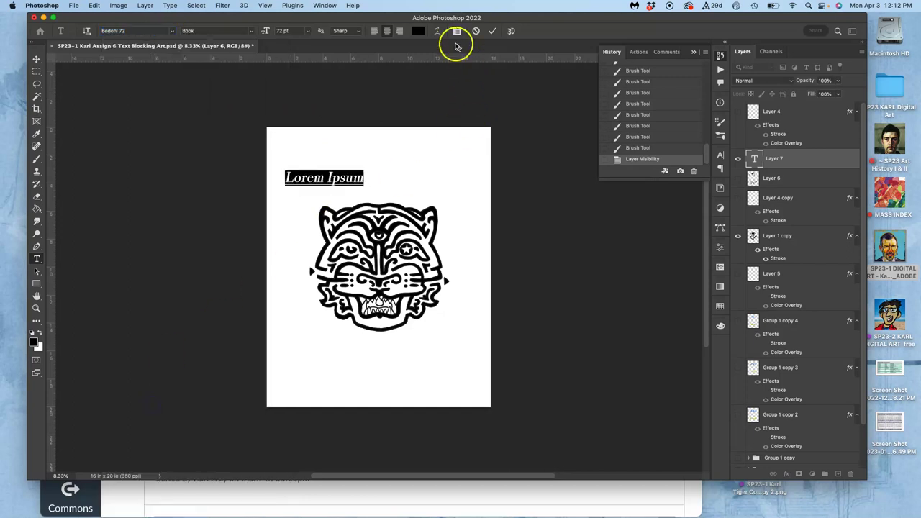
pyautogui.hotkey('ctrl', 'Up')
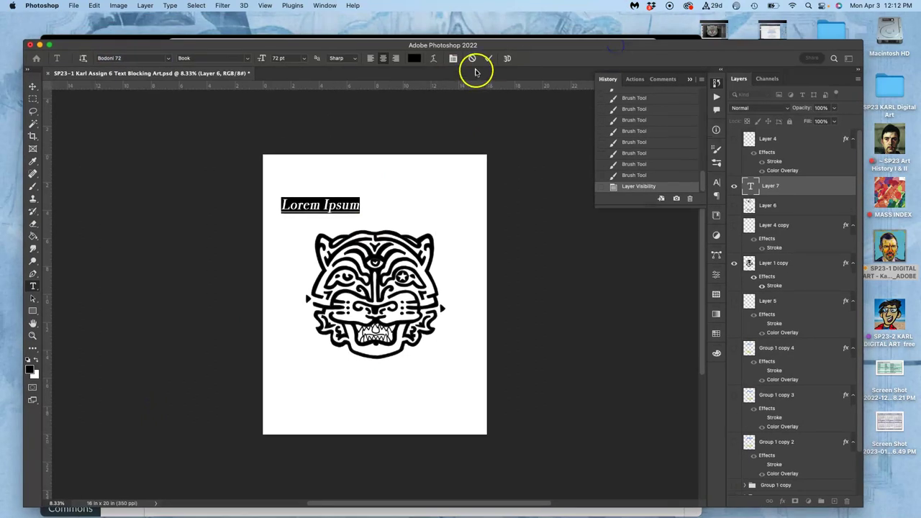
pyautogui.click(435, 61)
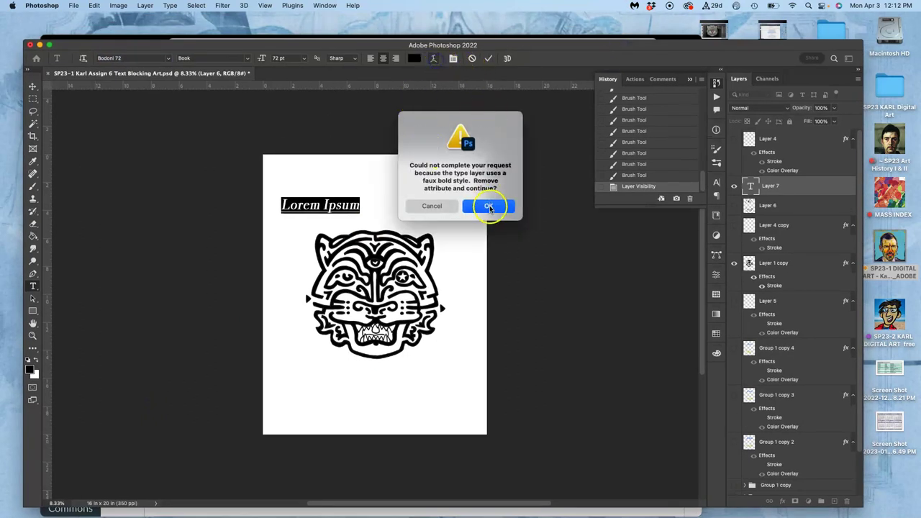
# Remove faux bold and warp the text with Arc Upper, increased bend and horizontal distortion
pyautogui.click(489, 207)
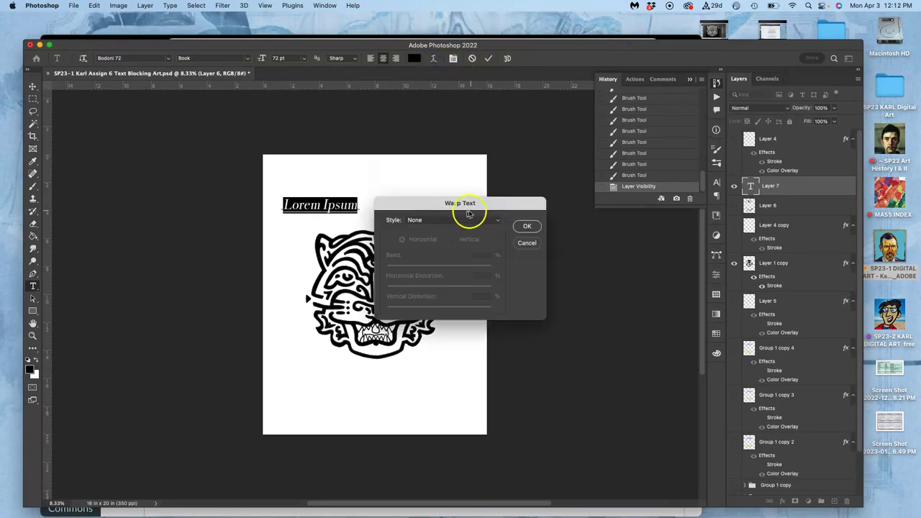
pyautogui.click(422, 221)
pyautogui.click(424, 237)
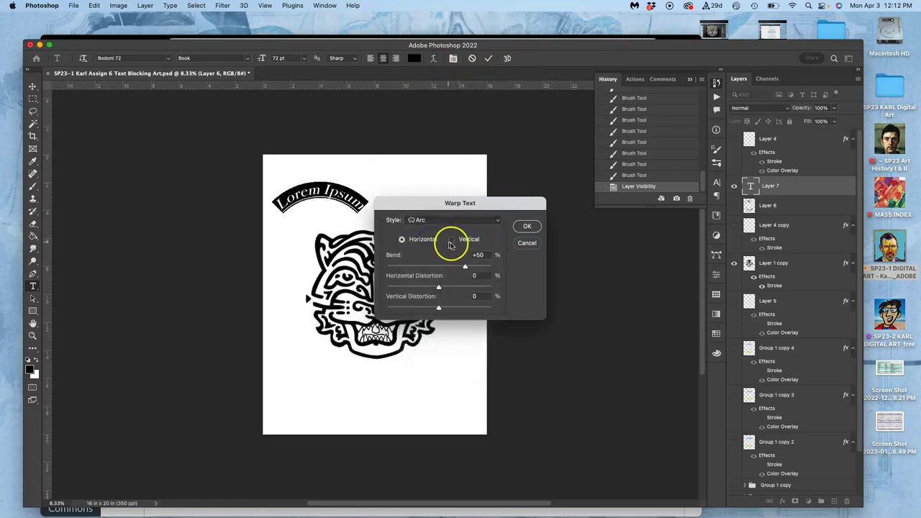
pyautogui.click(448, 225)
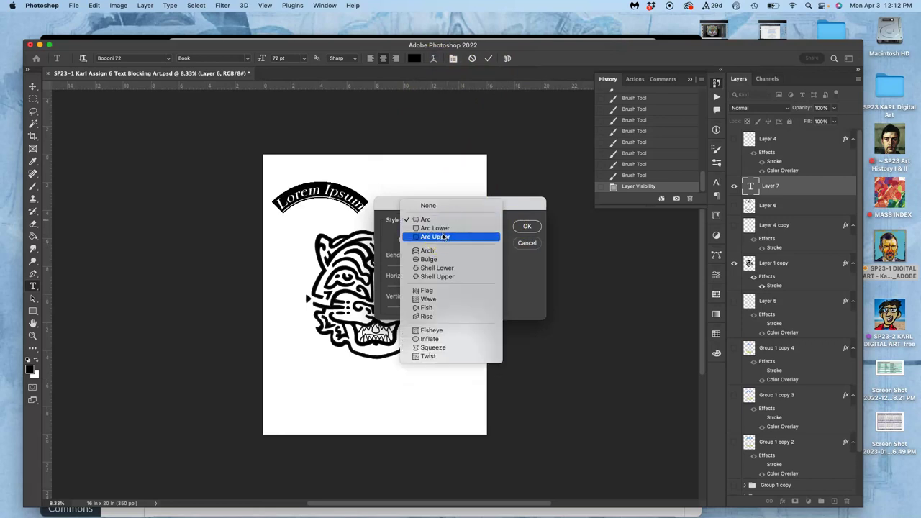
pyautogui.click(443, 238)
pyautogui.click(531, 226)
pyautogui.moveTo(465, 266); pyautogui.dragTo(473, 266)
pyautogui.moveTo(438, 286); pyautogui.dragTo(447, 287)
pyautogui.click(526, 226)
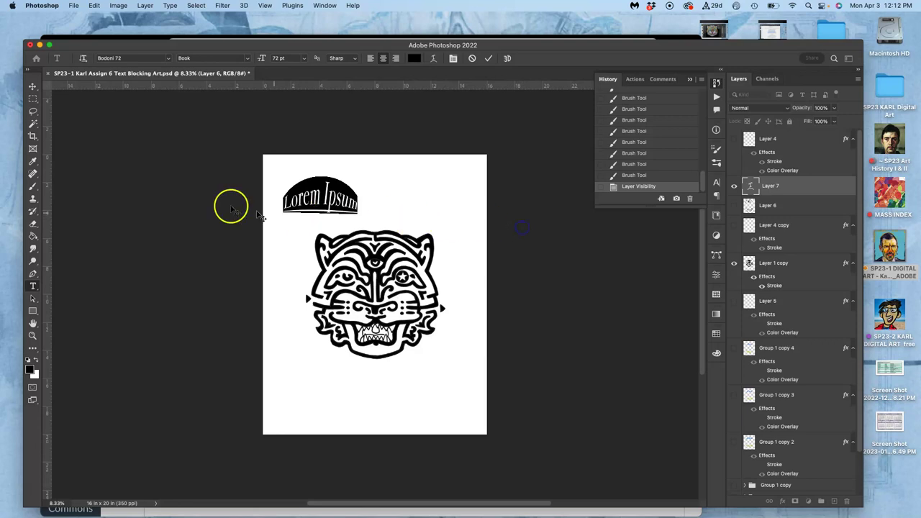
# Centre the warped Lorem Ipsum text just above the tiger's head
pyautogui.click(33, 87)
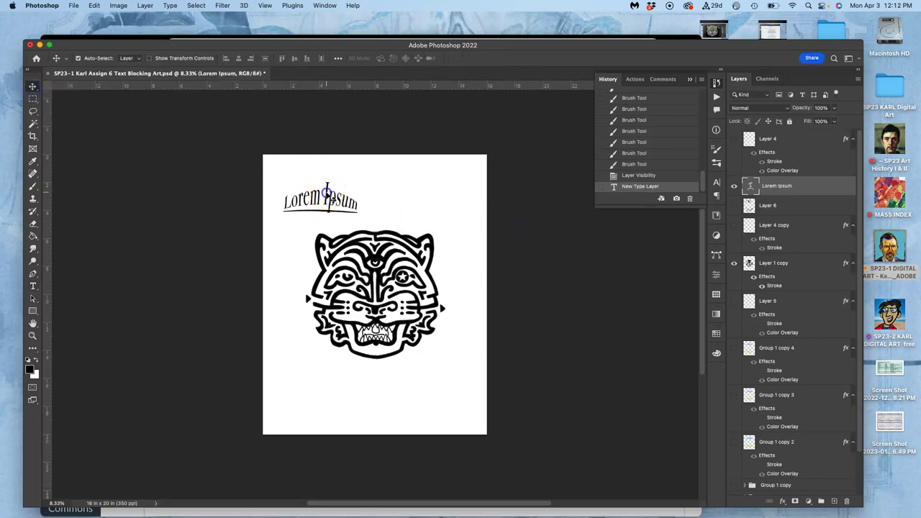
pyautogui.moveTo(329, 195); pyautogui.dragTo(383, 212)
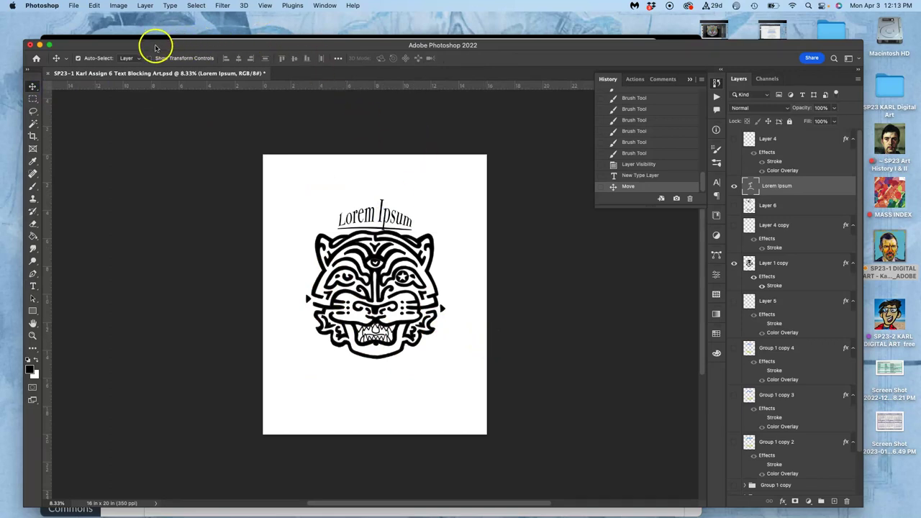
pyautogui.moveTo(157, 47); pyautogui.dragTo(158, 21)
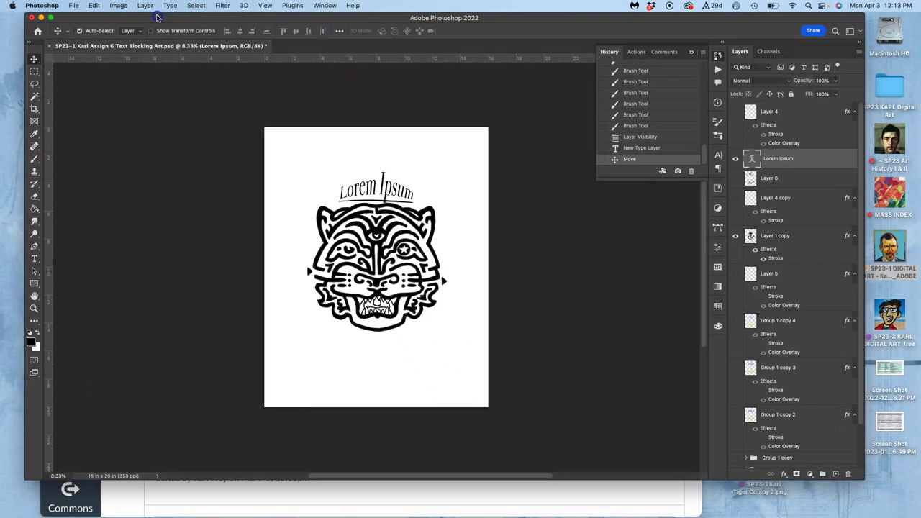
# Hide the Lorem Ipsum layer and show Layer 5, Layer 4 copy and Group 1 copy 4
pyautogui.click(736, 160)
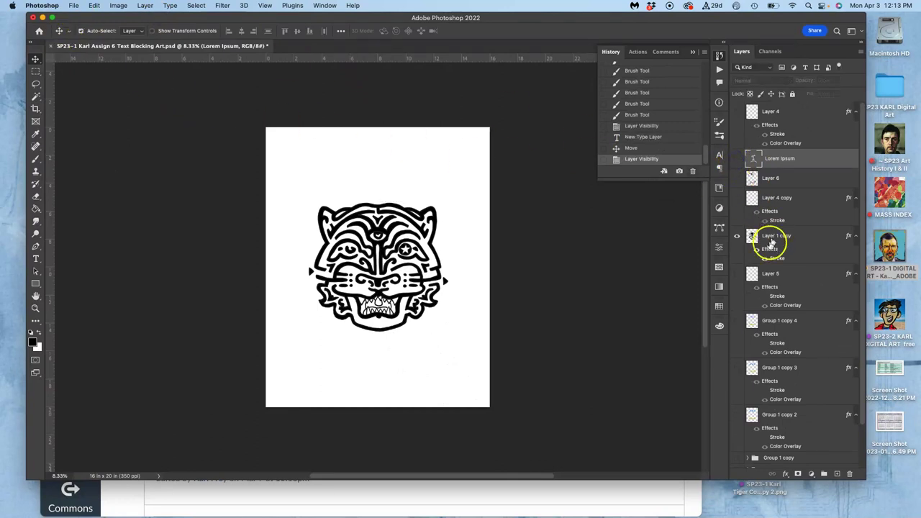
pyautogui.click(737, 275)
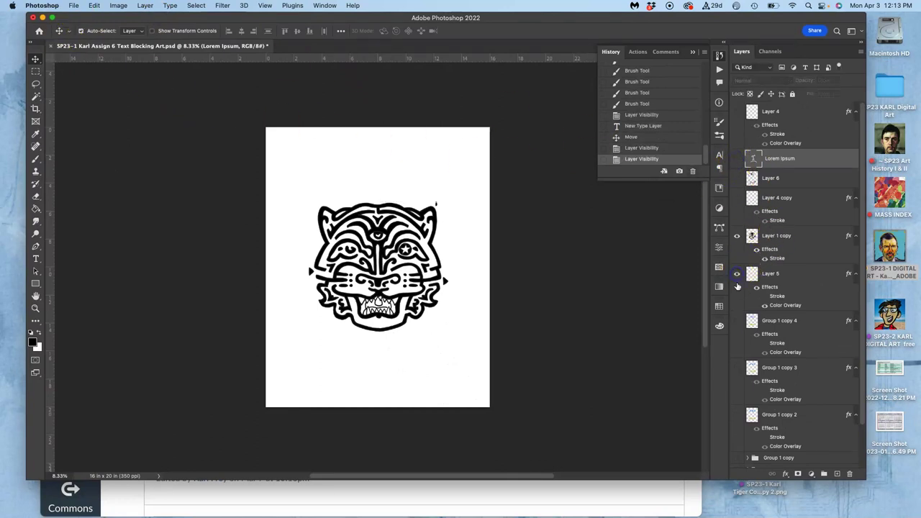
pyautogui.click(736, 197)
pyautogui.click(737, 321)
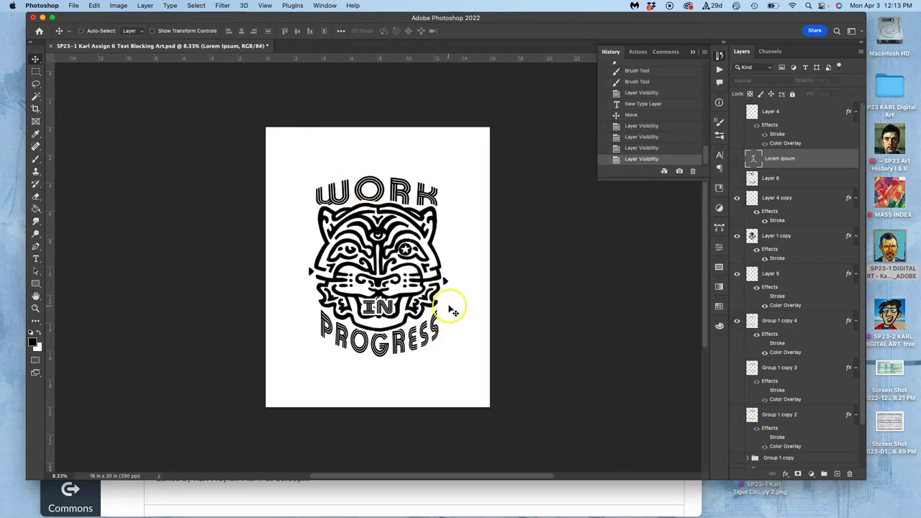
# Zoom in to inspect the WORK IN PROGRESS lettering, then zoom out to the whole page
pyautogui.press('super+equal')
pyautogui.press('super+equal')
pyautogui.scroll(5, 432, 298)
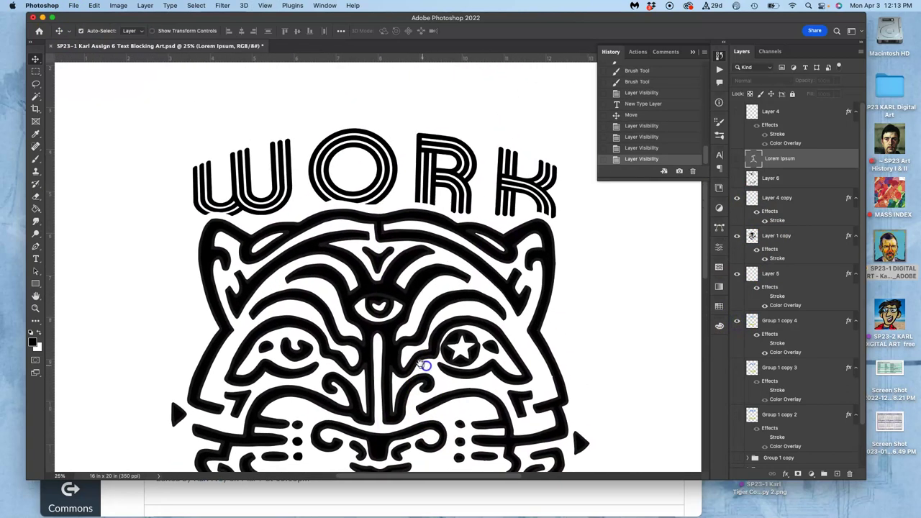
pyautogui.scroll(-4, 430, 209)
pyautogui.hscroll(3, 430, 209)
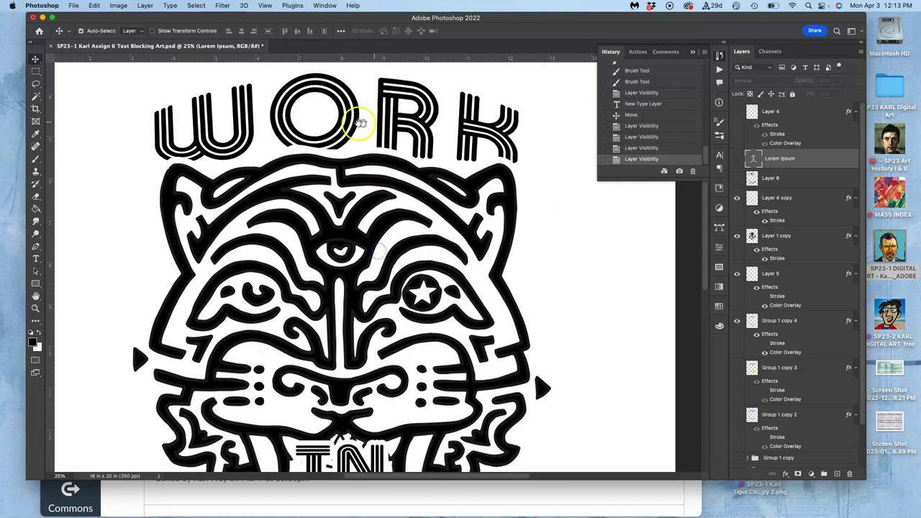
pyautogui.scroll(-8, 391, 246)
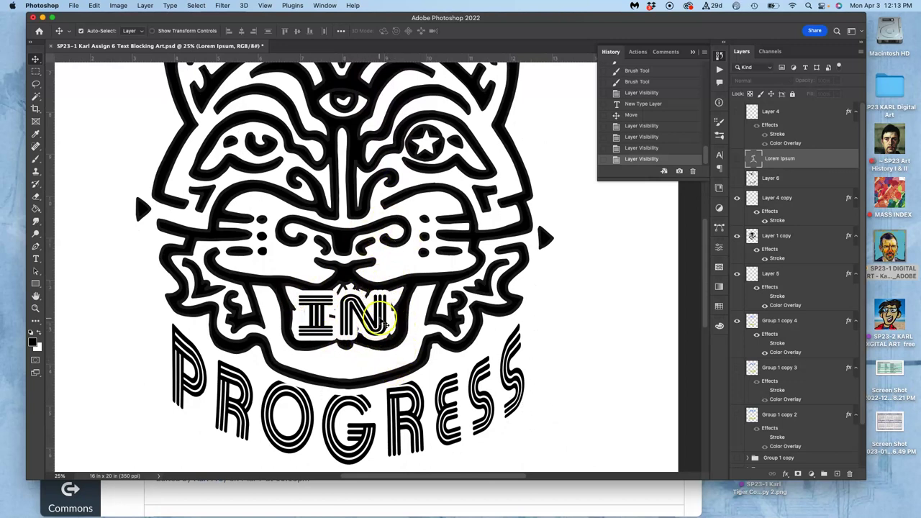
pyautogui.press('super+minus')
pyautogui.press('super+minus')
pyautogui.press('super+minus')
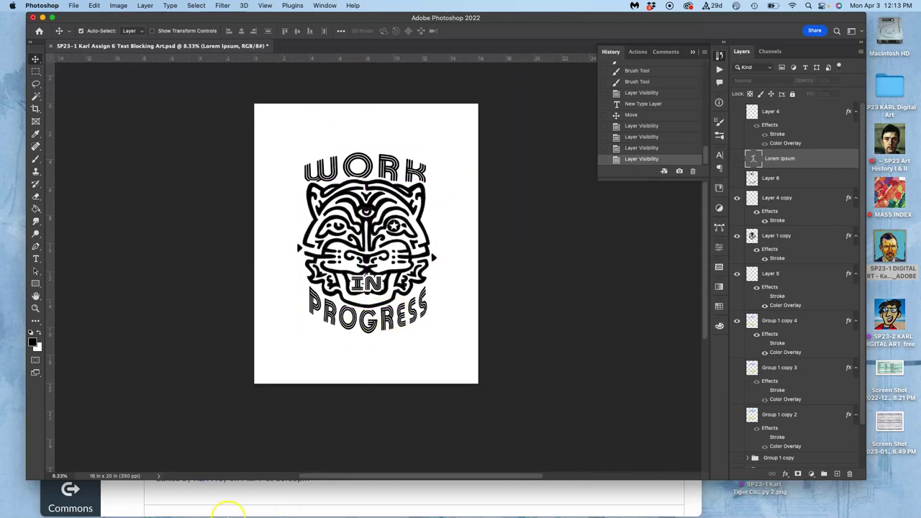
# Follow the Work in Progress discussion's Next link to the Unit 13 Final Presentations overview
pyautogui.click(298, 494)
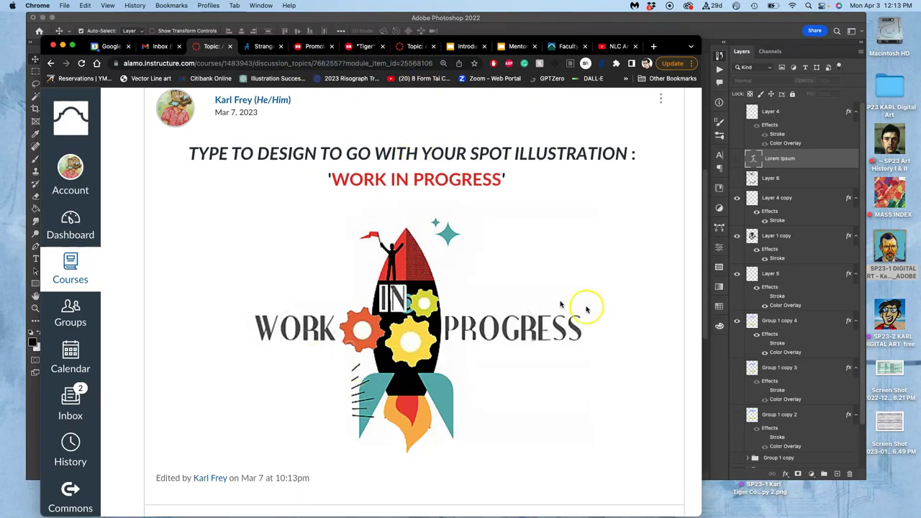
pyautogui.scroll(-4, 630, 282)
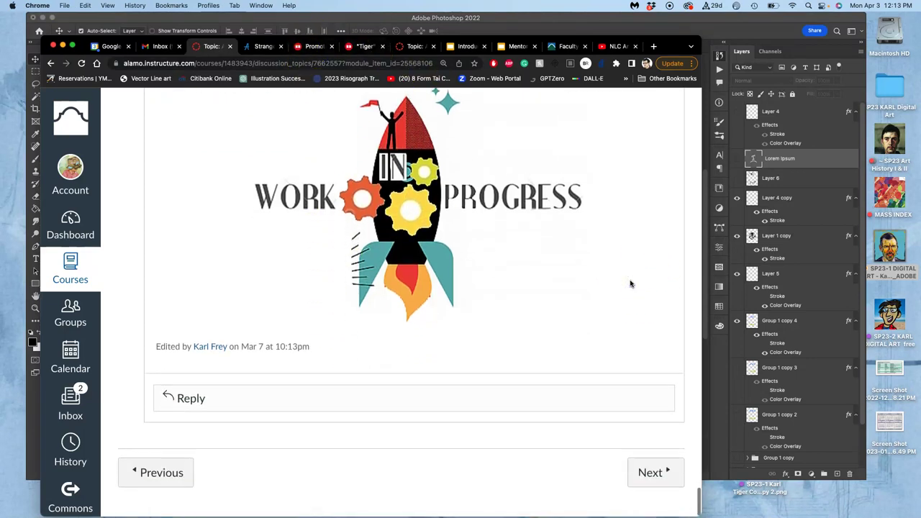
pyautogui.click(645, 471)
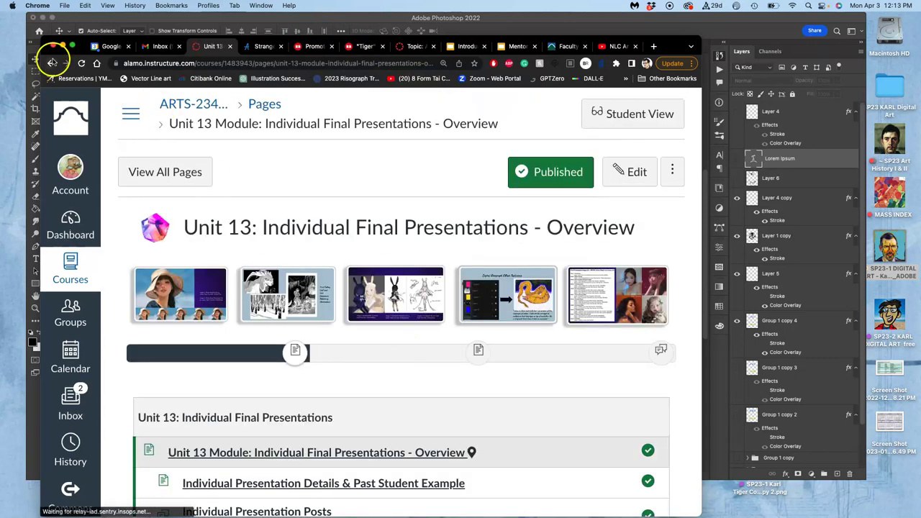
# Go back to the Assignment #6 examples page and scroll through the poster grid and back up
pyautogui.click(50, 63)
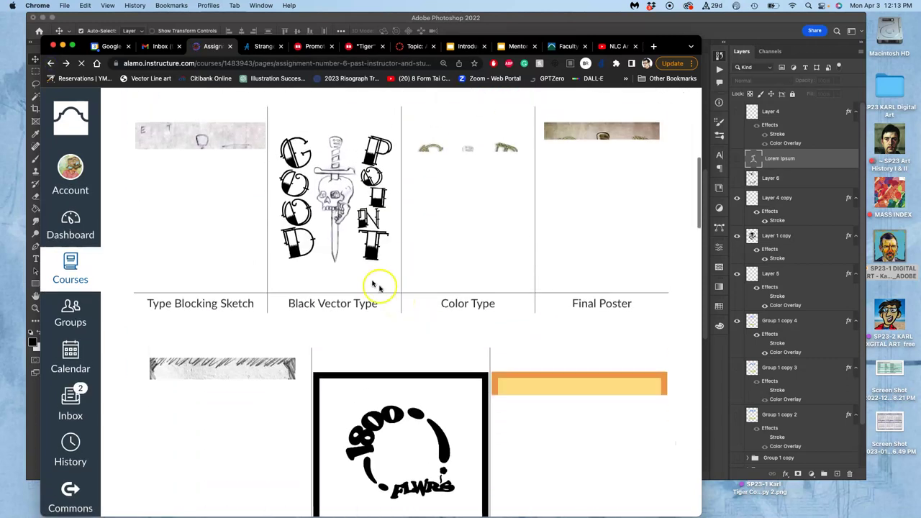
pyautogui.scroll(-4, 237, 216)
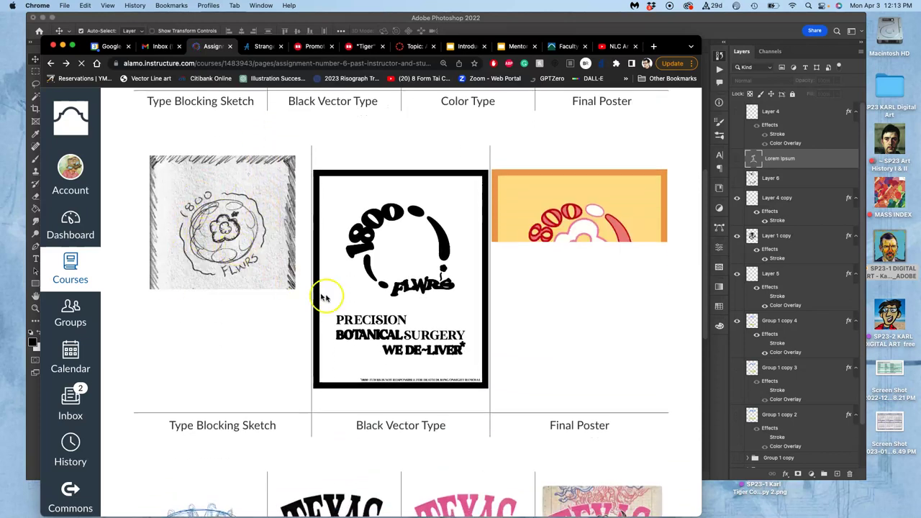
pyautogui.scroll(-5, 344, 306)
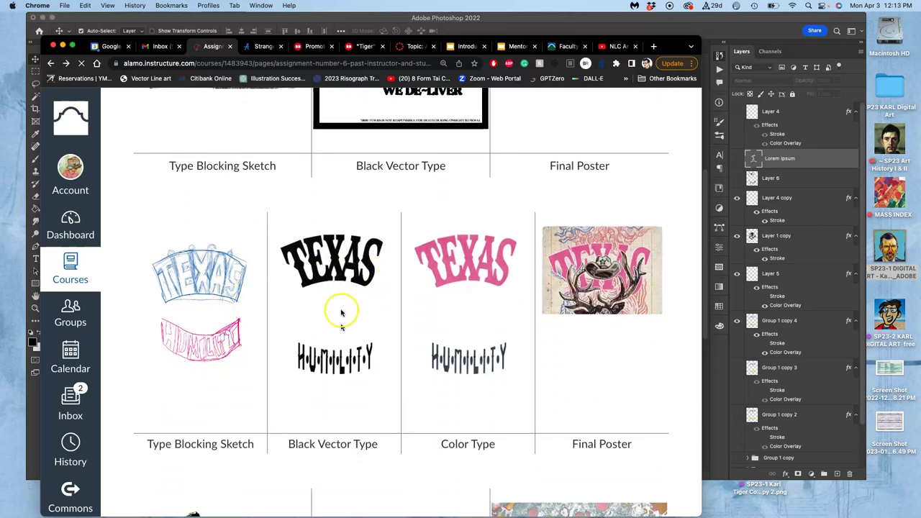
pyautogui.scroll(-4, 313, 377)
pyautogui.scroll(-2, 314, 380)
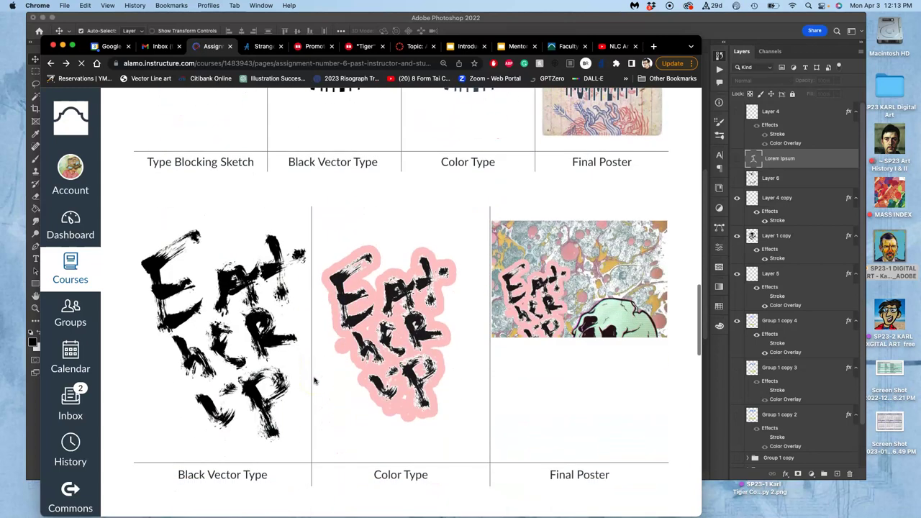
pyautogui.scroll(-4, 314, 381)
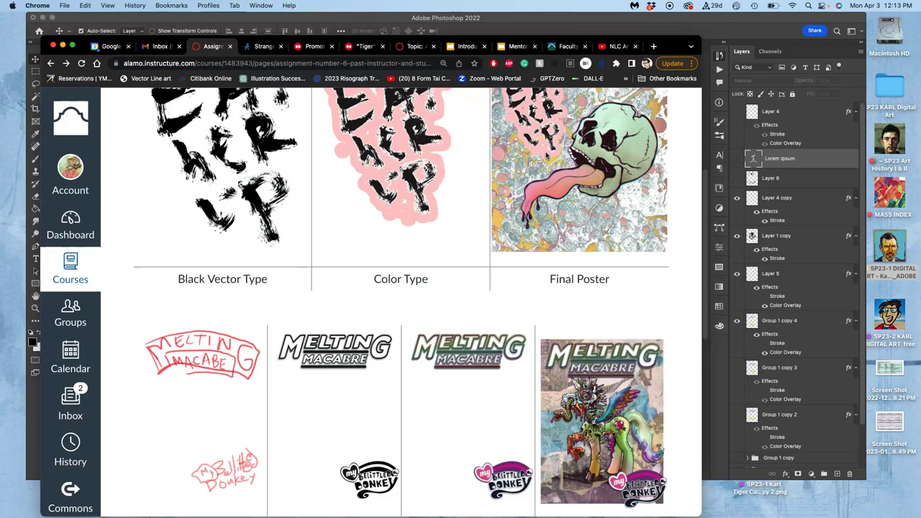
pyautogui.scroll(-8, 547, 155)
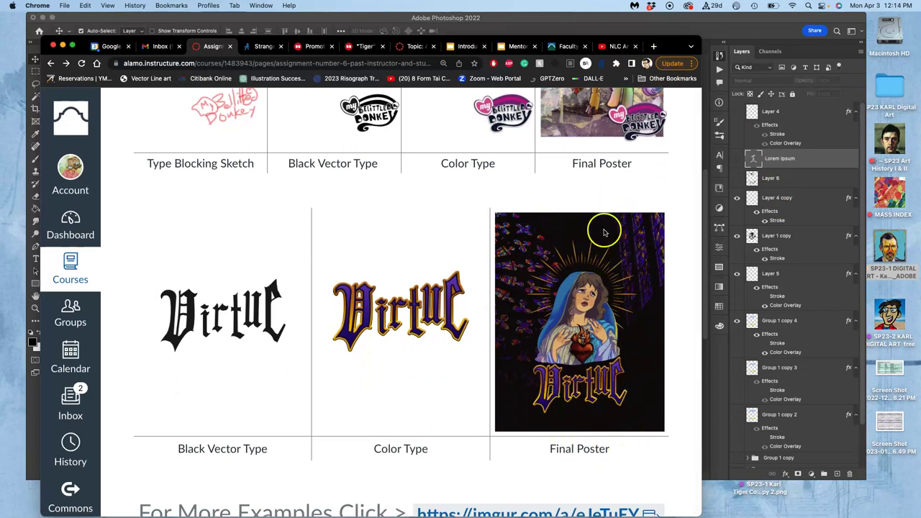
pyautogui.scroll(1, 601, 232)
pyautogui.scroll(12, 601, 232)
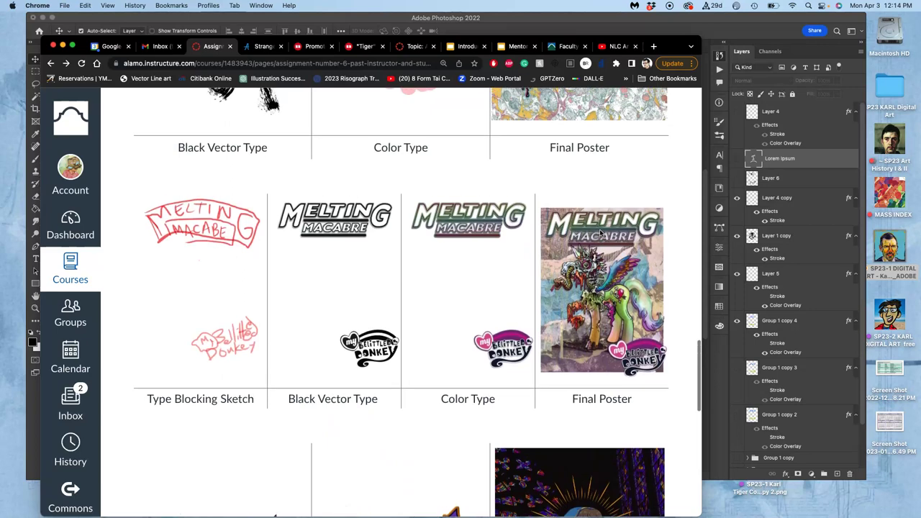
pyautogui.scroll(8, 601, 233)
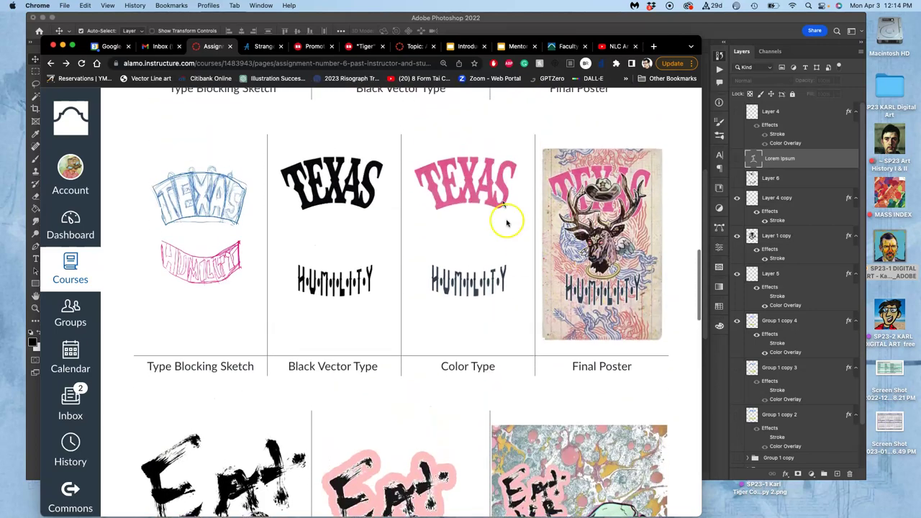
pyautogui.scroll(20, 564, 220)
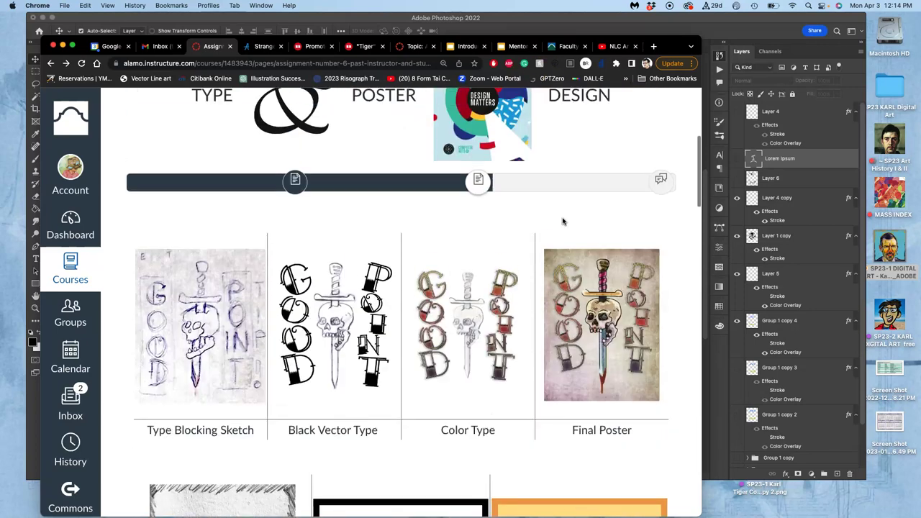